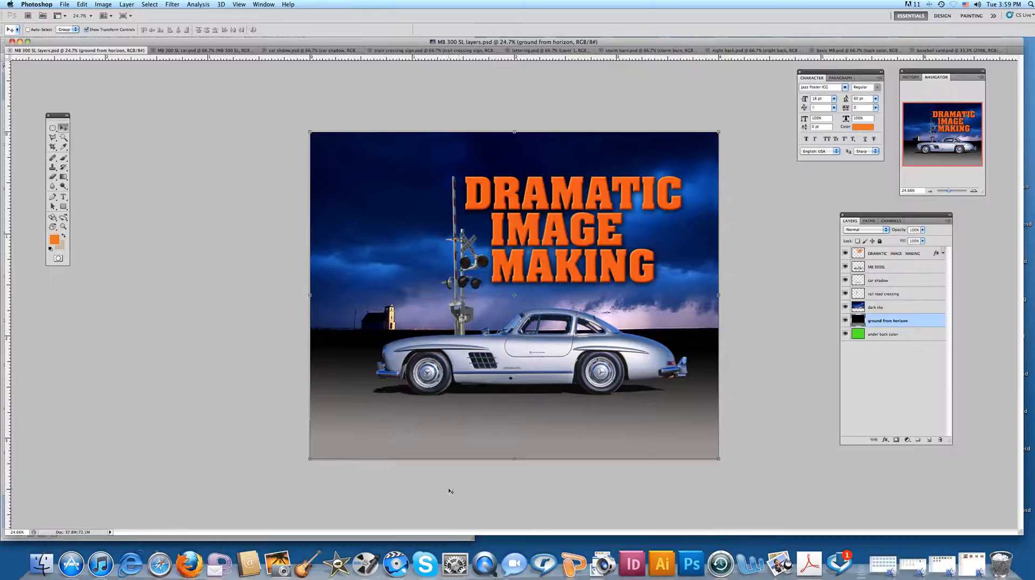
- Hide every layer of the composite except the green under back color layer
{"action": "left_click", "coordinate": [845, 253]}
{"action": "left_click", "coordinate": [844, 266]}
{"action": "left_click", "coordinate": [845, 279]}
{"action": "left_click", "coordinate": [844, 293]}
{"action": "left_click", "coordinate": [844, 307]}
{"action": "left_click", "coordinate": [845, 320]}
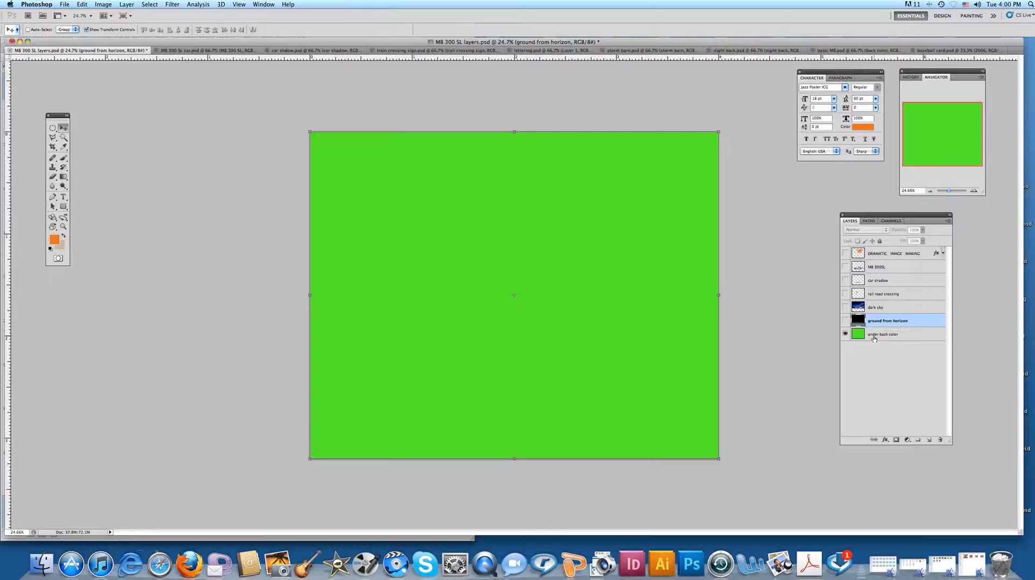
- Show the MB 300SL and car shadow layers over the green background
{"action": "left_click", "coordinate": [845, 267]}
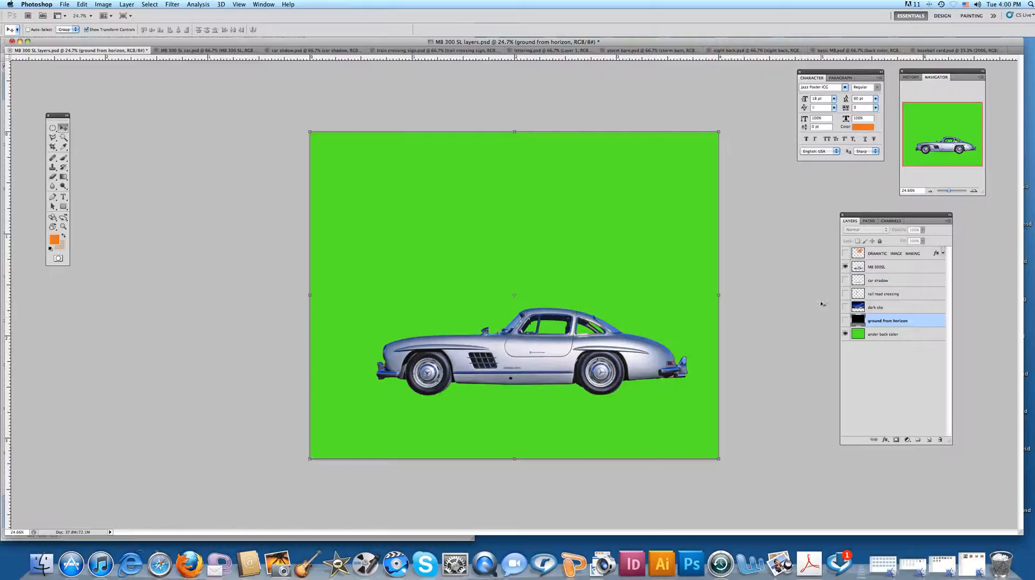
{"action": "left_click", "coordinate": [845, 280]}
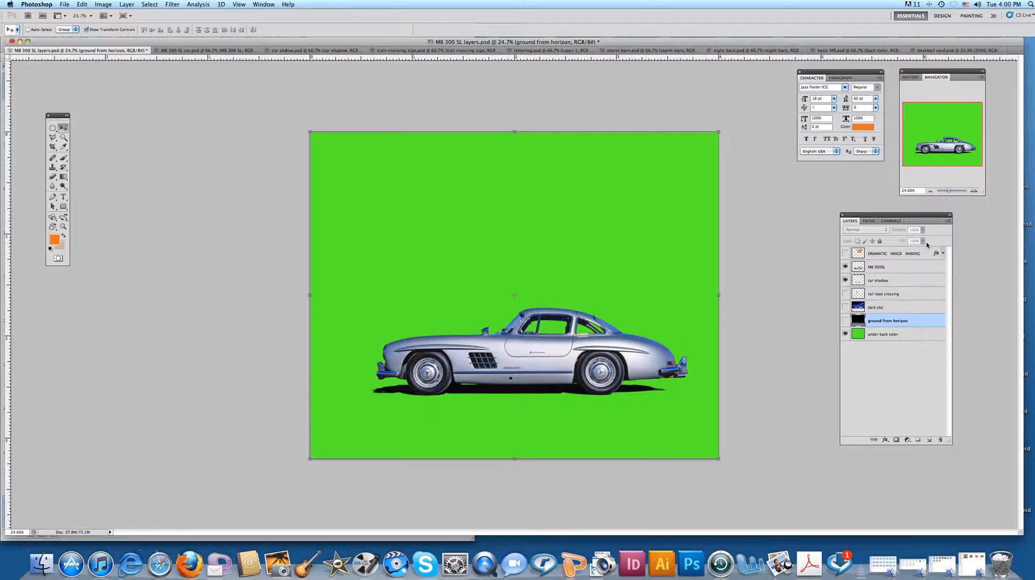
- Preview the car shadow layer at reduced opacity, about 62%, and restore it to 100%
{"action": "left_click", "coordinate": [906, 282]}
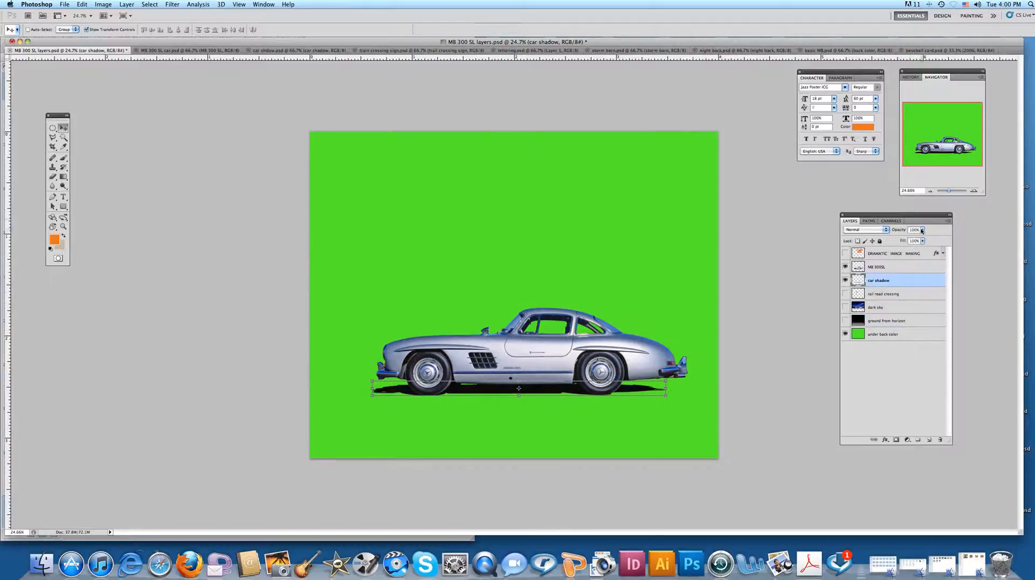
{"action": "left_click", "coordinate": [923, 231]}
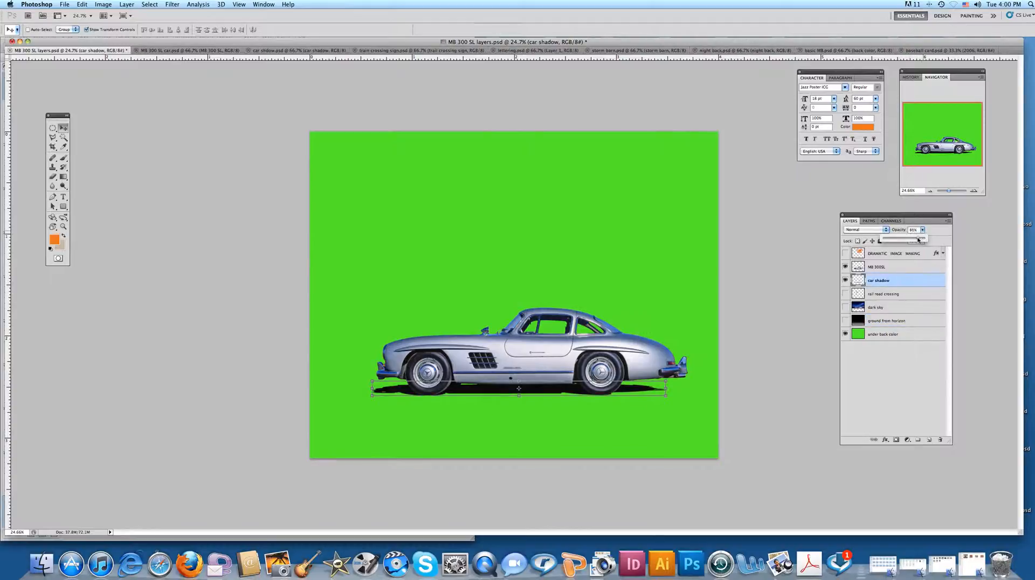
{"action": "left_click_drag", "start_coordinate": [924, 238], "coordinate": [905, 241]}
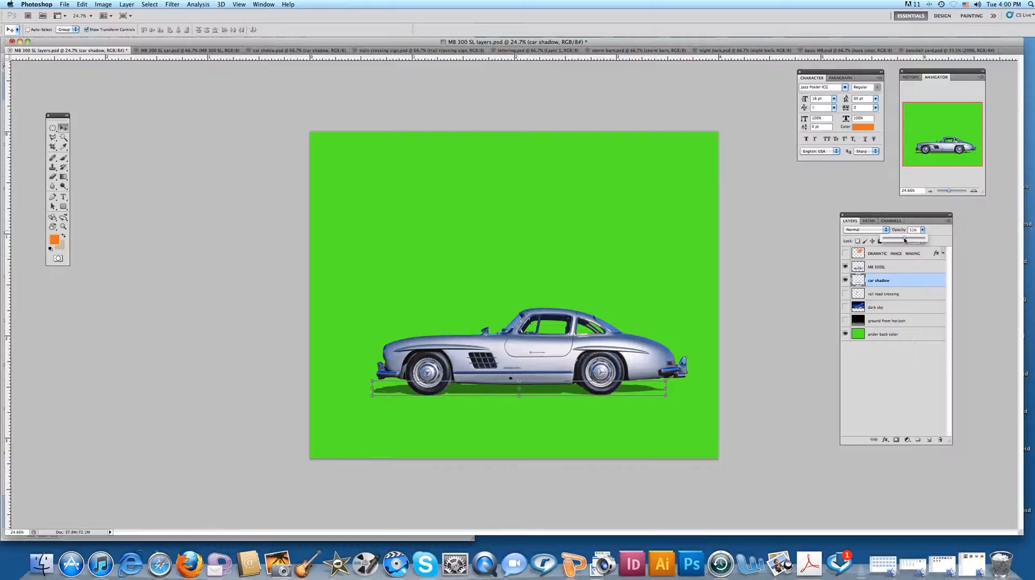
{"action": "left_click_drag", "start_coordinate": [905, 241], "coordinate": [909, 241]}
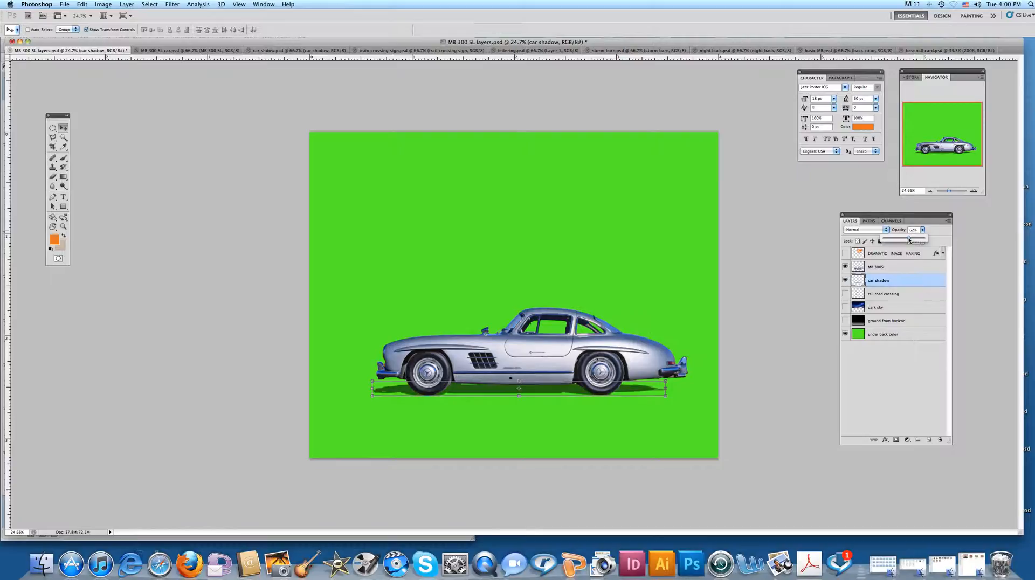
{"action": "left_click_drag", "start_coordinate": [909, 241], "coordinate": [925, 240]}
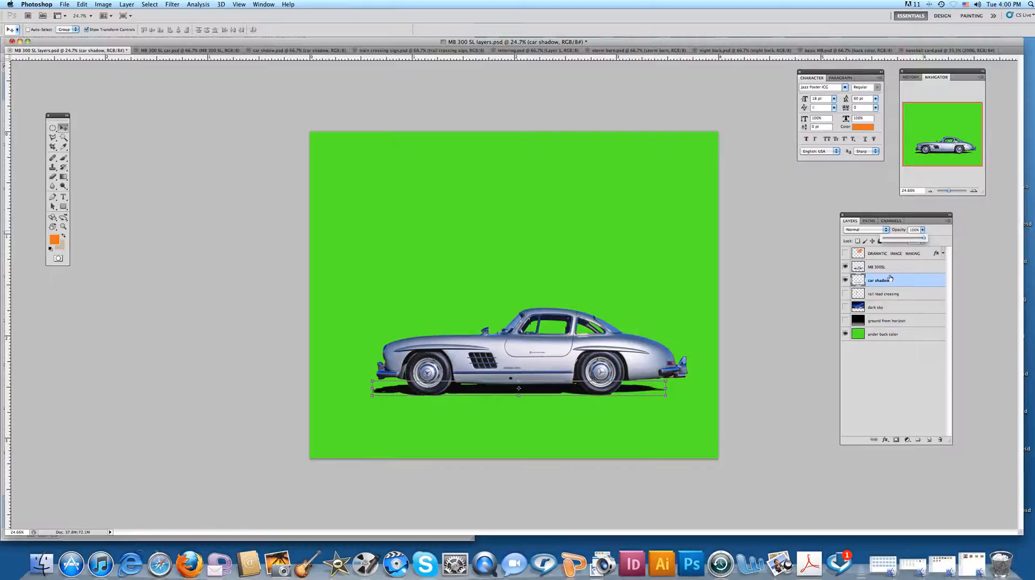
{"action": "left_click", "coordinate": [939, 234]}
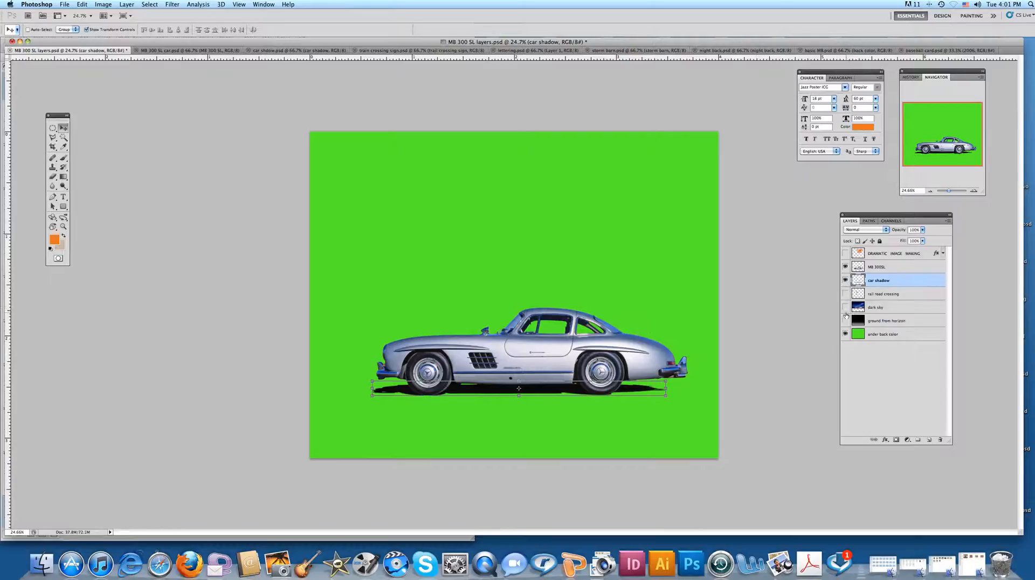
- Show the rail road crossing layer and briefly hide the MB 300SL layer to inspect the sign's base
{"action": "left_click", "coordinate": [845, 293]}
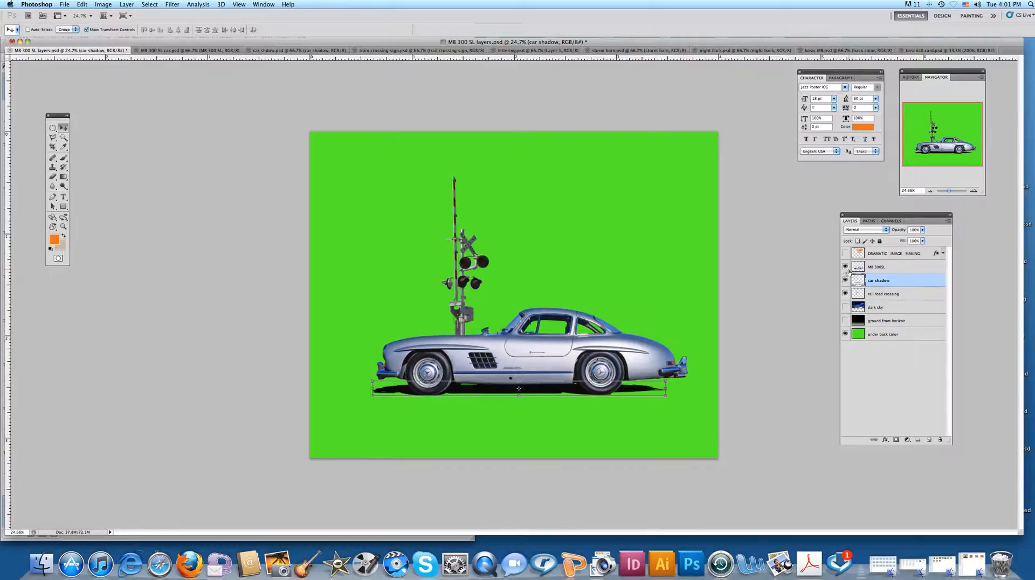
{"action": "left_click", "coordinate": [845, 267]}
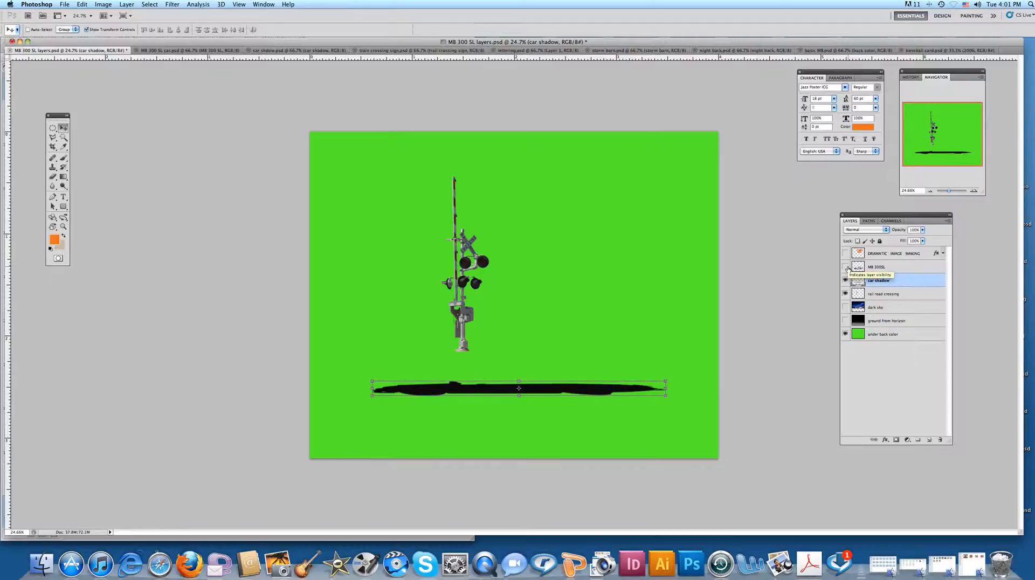
{"action": "left_click", "coordinate": [845, 267]}
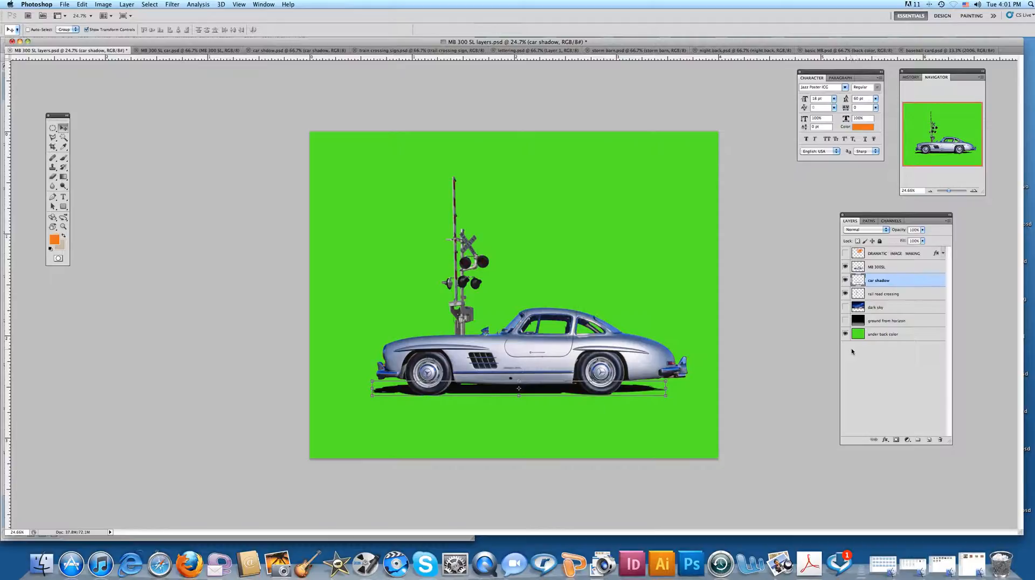
- Show the dark sky layer and briefly hide the MB 300SL layer to examine the horizon behind the car
{"action": "left_click", "coordinate": [845, 307]}
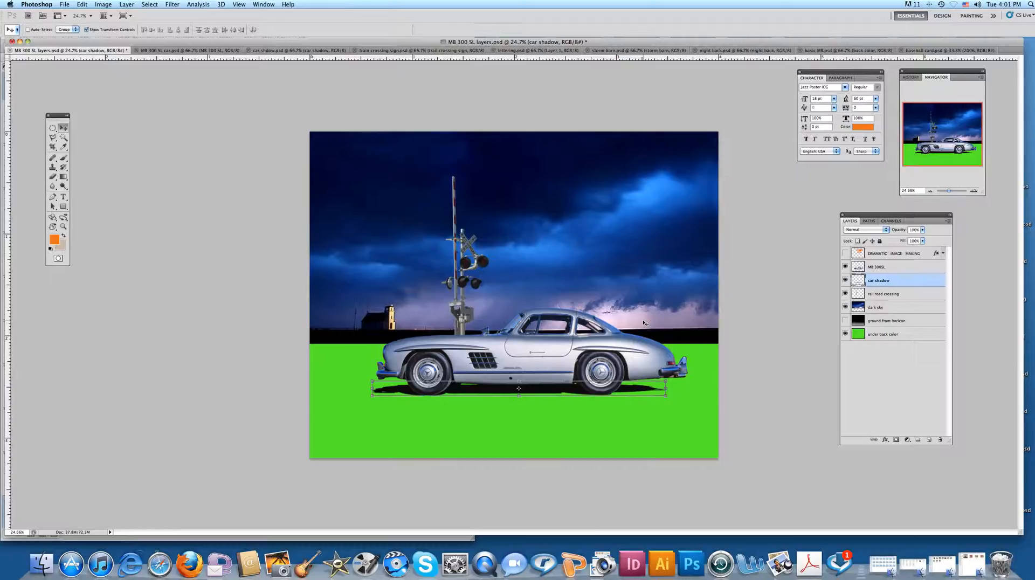
{"action": "left_click", "coordinate": [845, 267]}
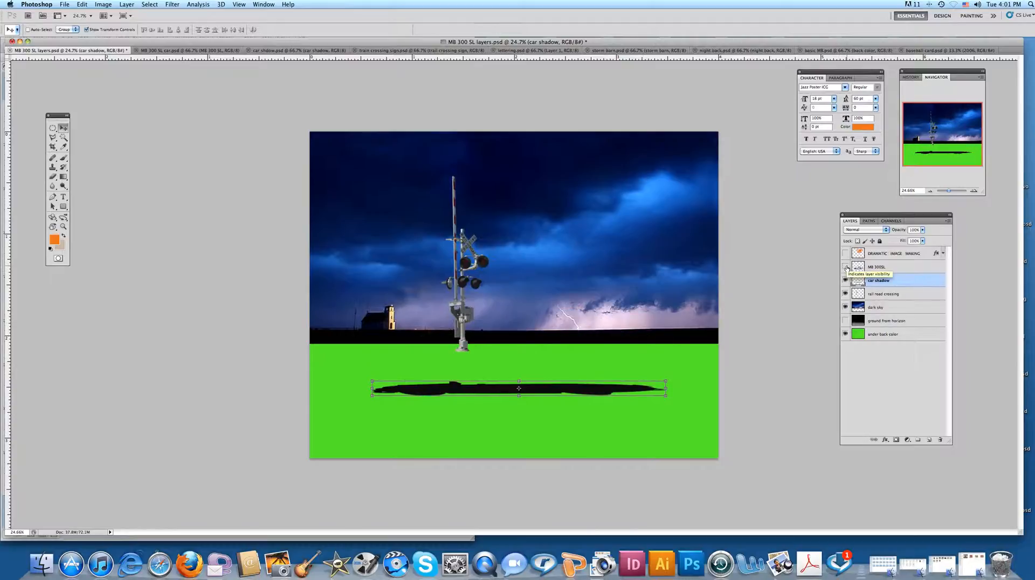
{"action": "left_click", "coordinate": [846, 267]}
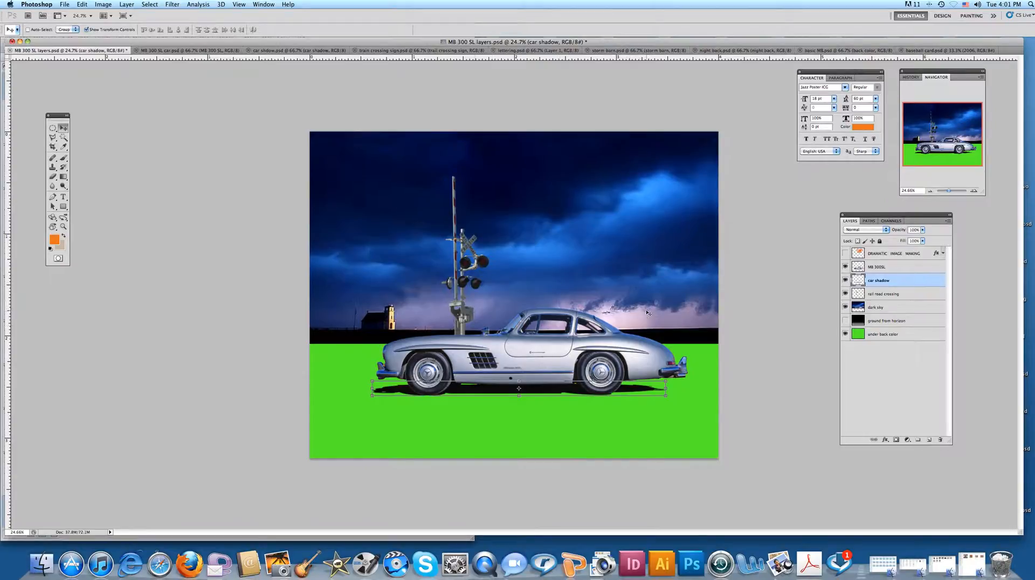
- Show the ground from horizon layer, check it with the dark sky temporarily hidden, and show the DRAMATIC IMAGE MAKING text layer
{"action": "left_click", "coordinate": [844, 323]}
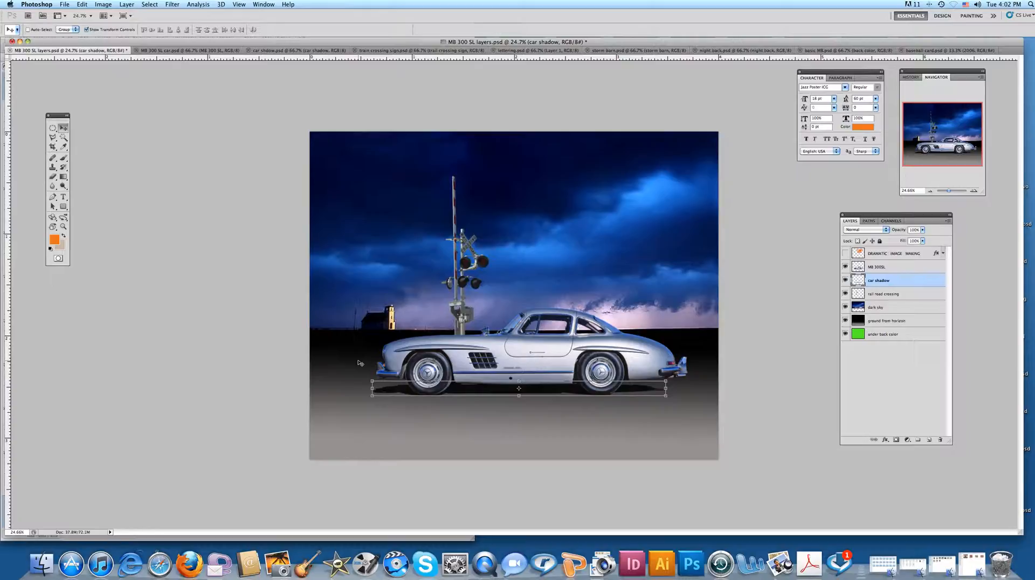
{"action": "left_click", "coordinate": [845, 308]}
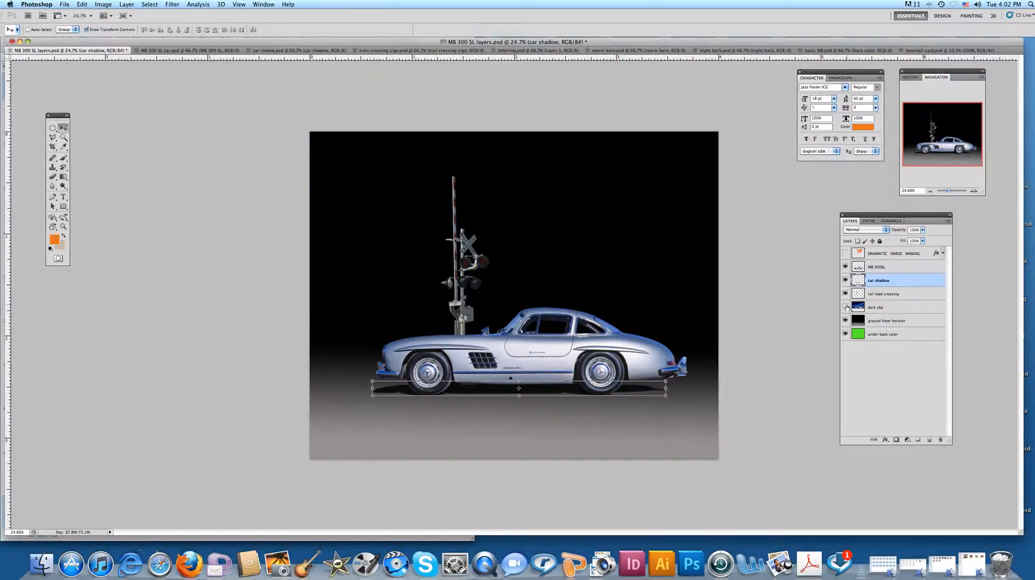
{"action": "left_click", "coordinate": [844, 308]}
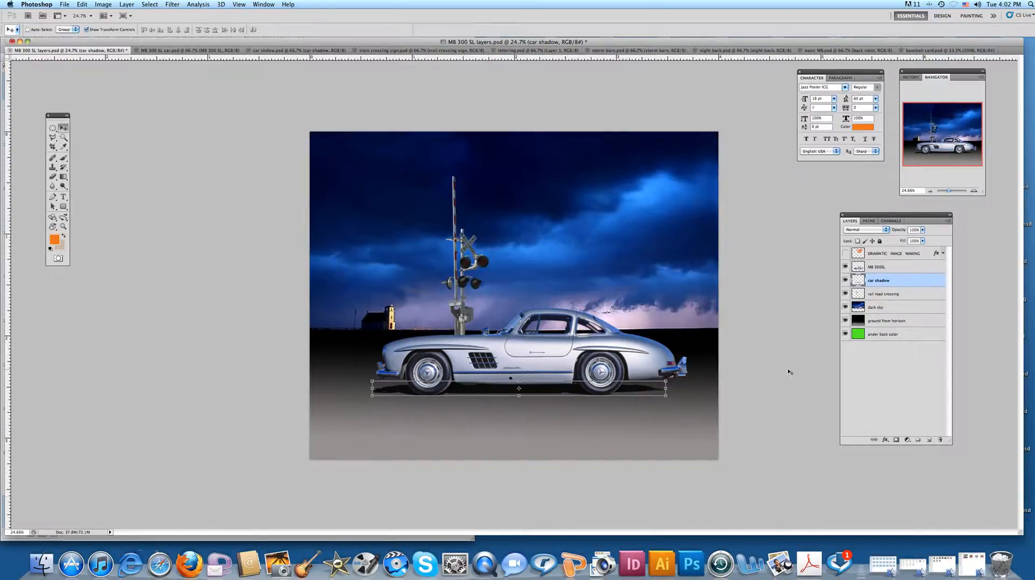
{"action": "left_click", "coordinate": [845, 253]}
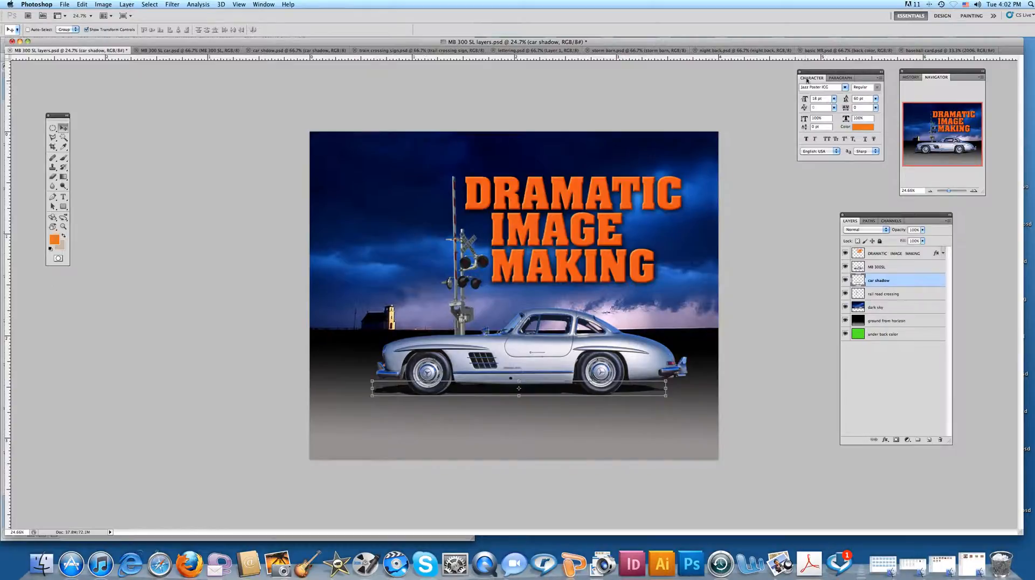
- Switch to the basic MB.psd document and check its pixel dimensions, document size and resolution
{"action": "left_click", "coordinate": [807, 51]}
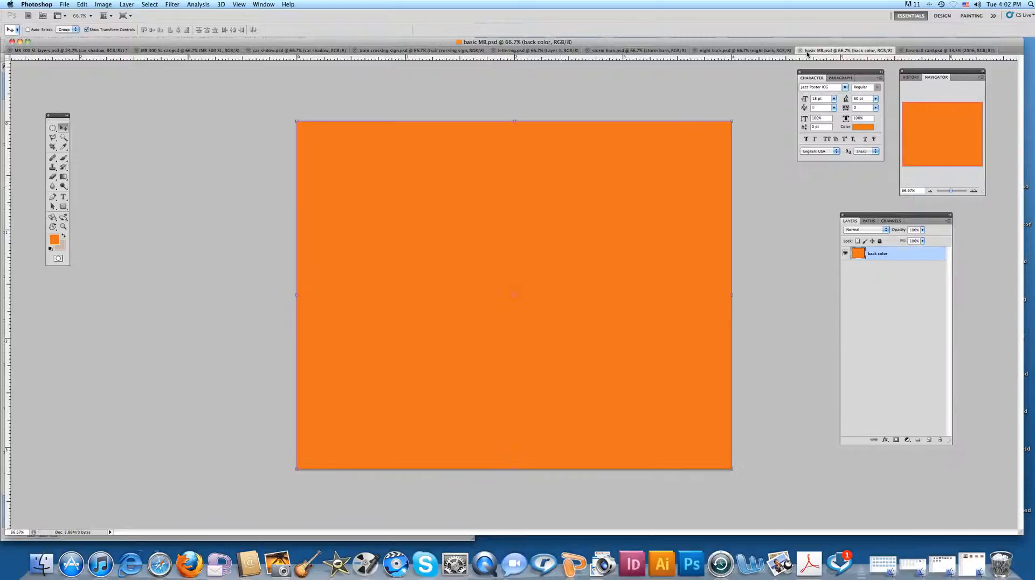
{"action": "left_click", "coordinate": [102, 5]}
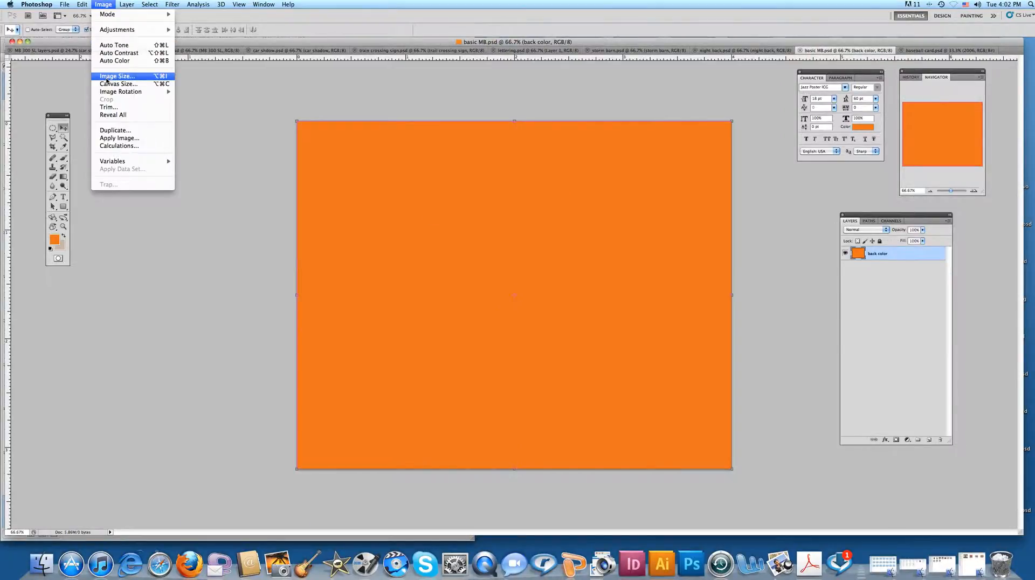
{"action": "mouse_move", "coordinate": [64, 5]}
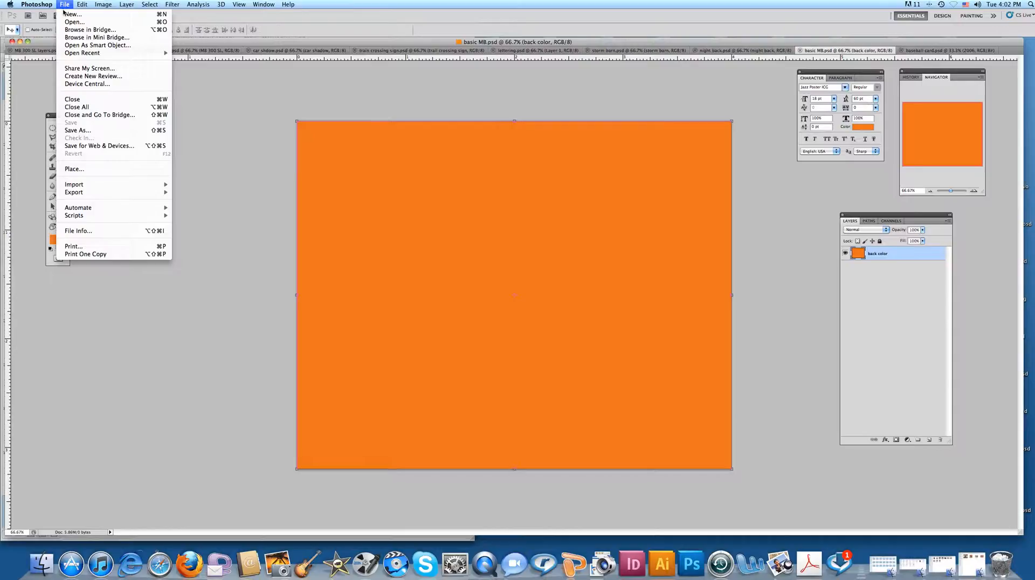
{"action": "mouse_move", "coordinate": [118, 9]}
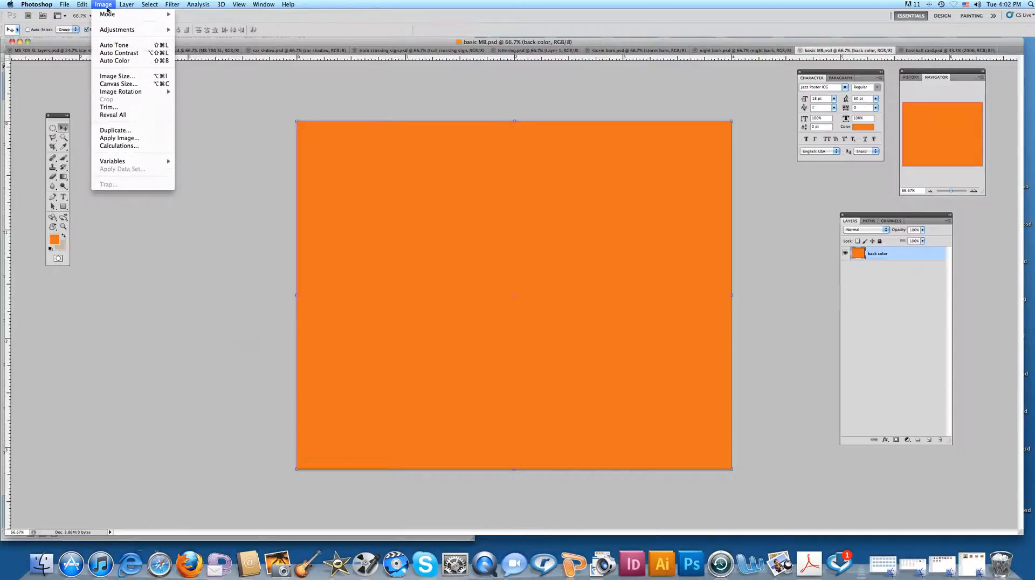
{"action": "left_click", "coordinate": [113, 74]}
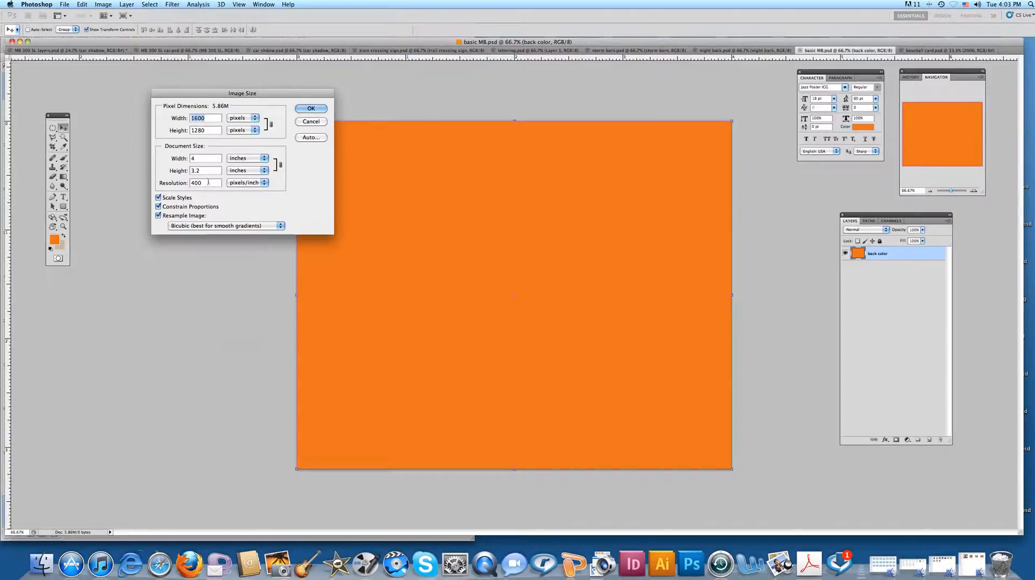
{"action": "left_click", "coordinate": [314, 110]}
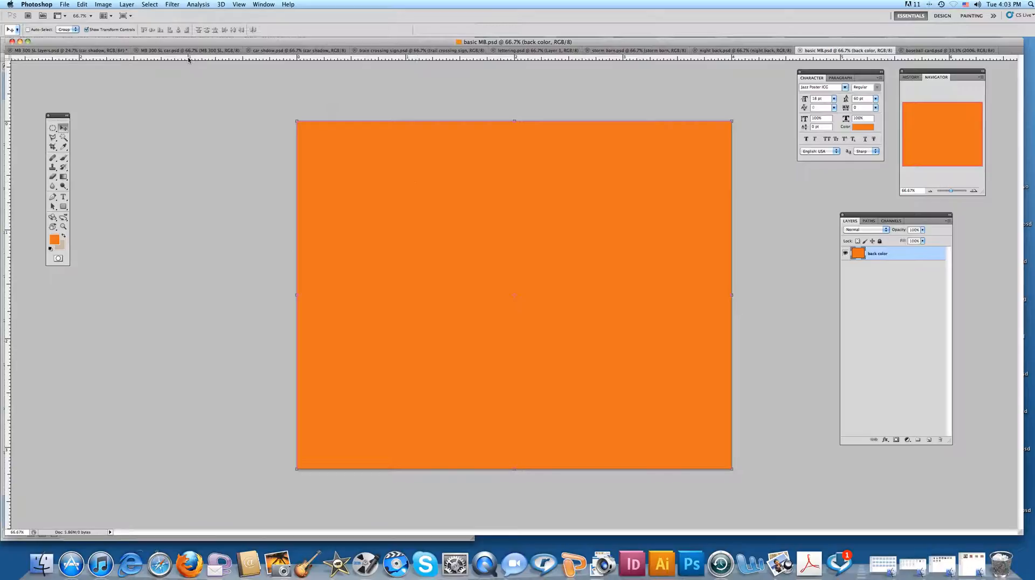
- In MB 300 SL car.psd, select the empty area around the car with the Magic Wand and check it with Layer 1 temporarily hidden
{"action": "left_click", "coordinate": [160, 50]}
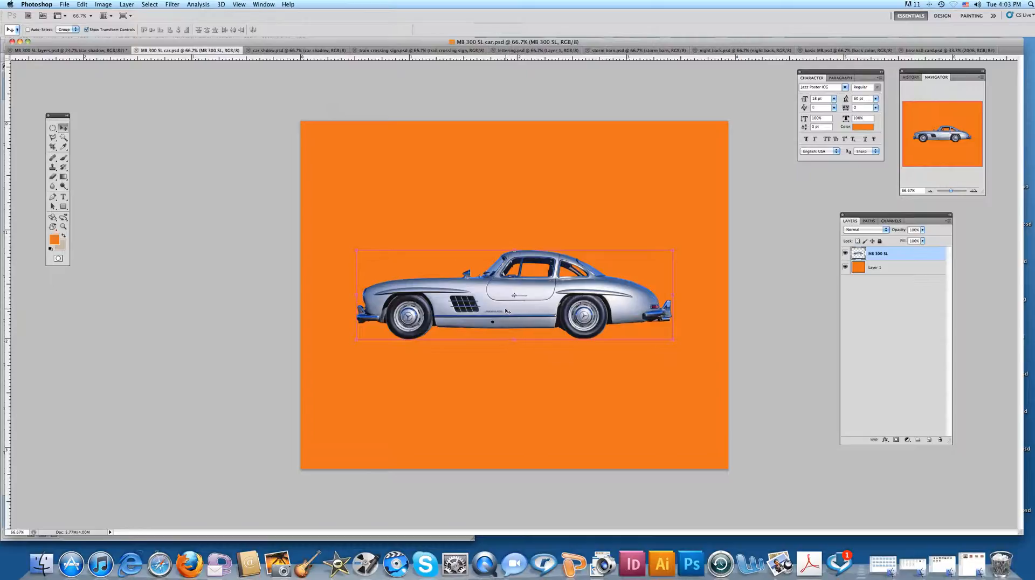
{"action": "left_click", "coordinate": [64, 138]}
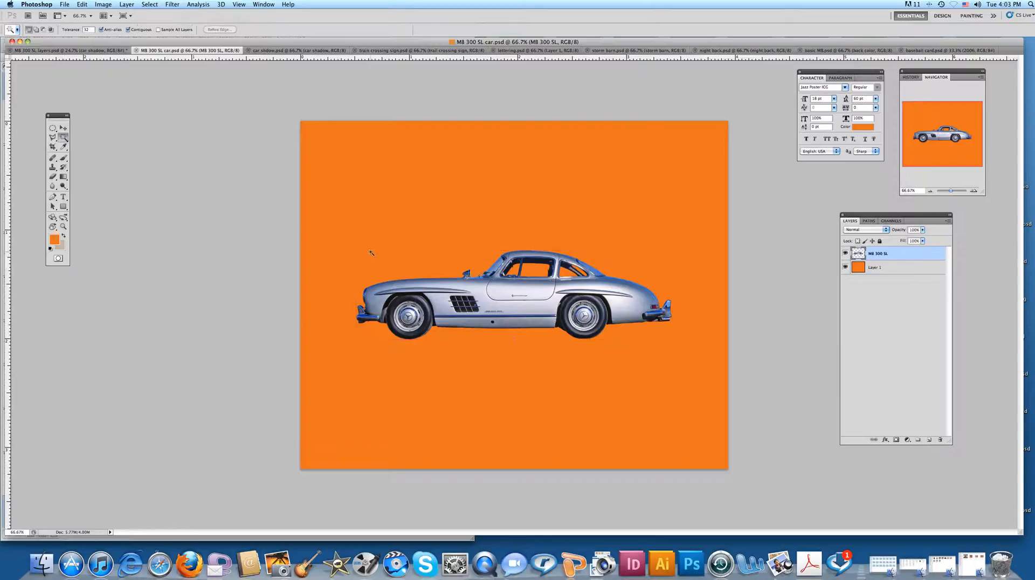
{"action": "left_click", "coordinate": [412, 250]}
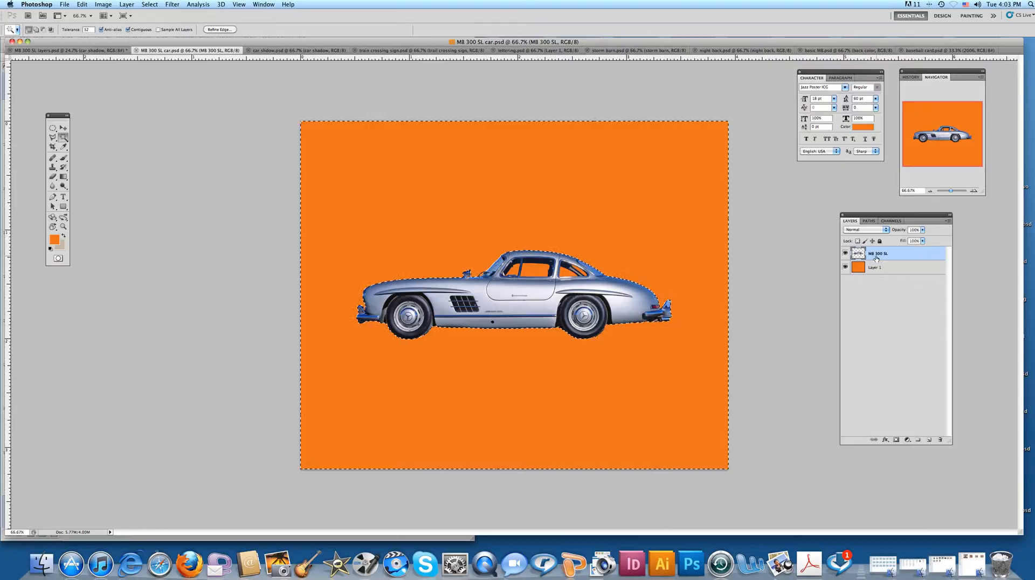
{"action": "left_click", "coordinate": [846, 267]}
{"action": "left_click", "coordinate": [845, 267]}
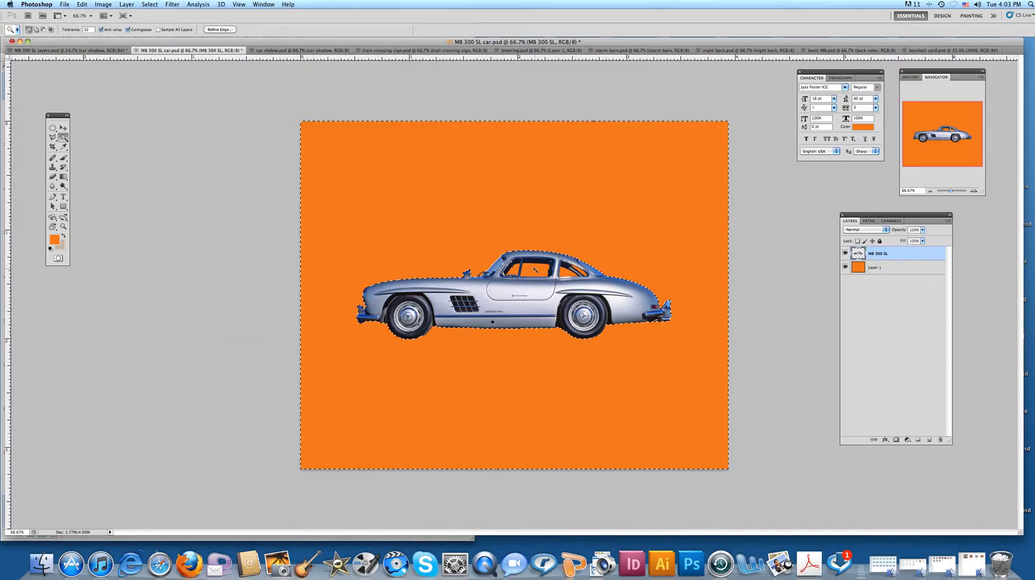
- Extend the selection to similar areas inside the car windows and invert it to select the car
{"action": "left_click", "coordinate": [145, 4]}
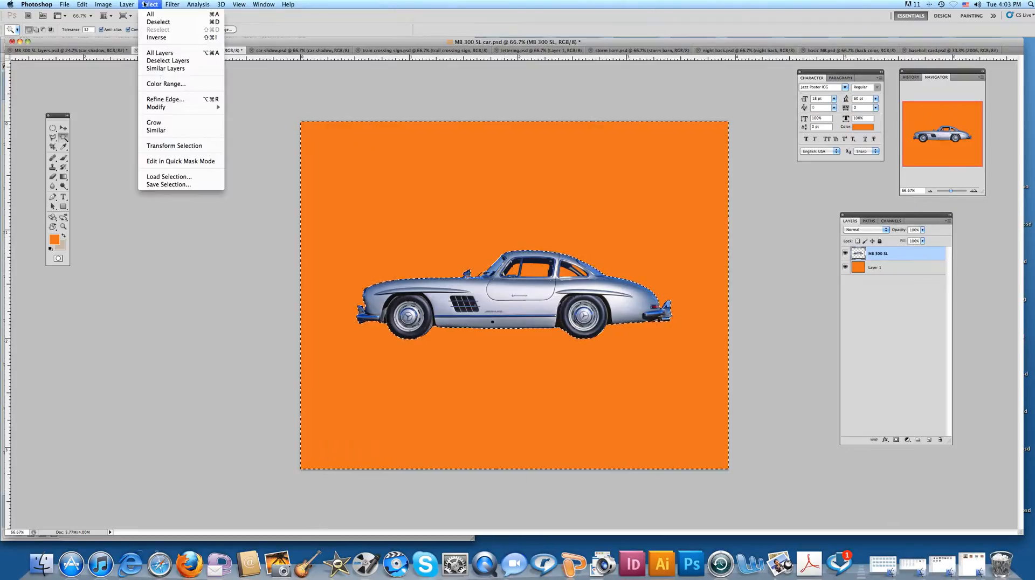
{"action": "left_click", "coordinate": [167, 131]}
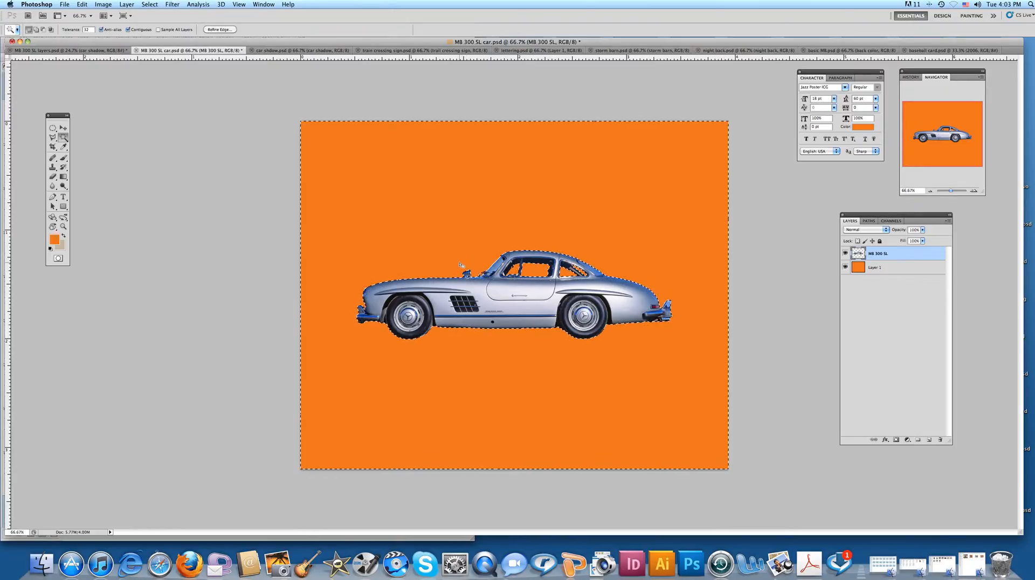
{"action": "left_click", "coordinate": [150, 4]}
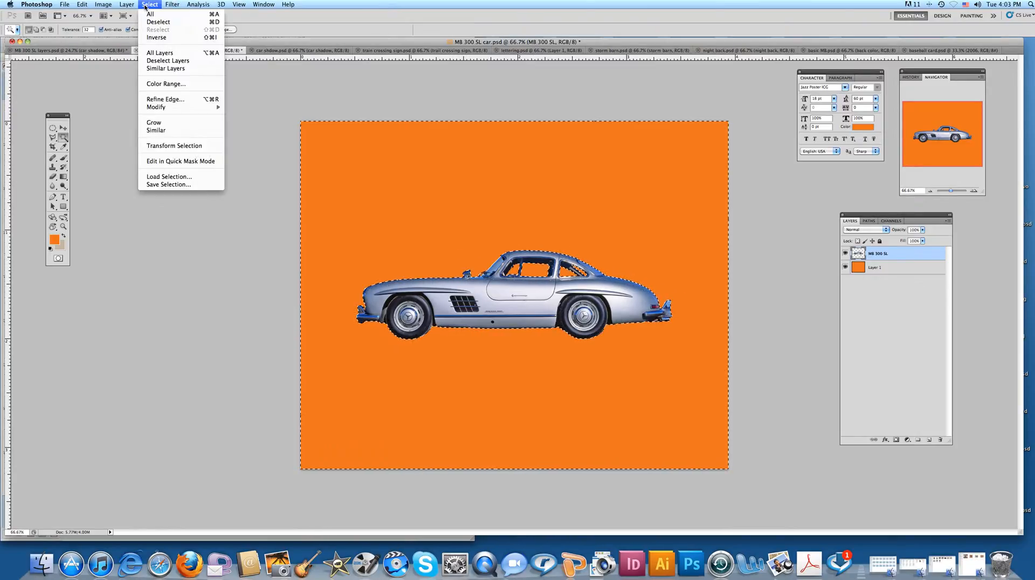
{"action": "left_click", "coordinate": [153, 40]}
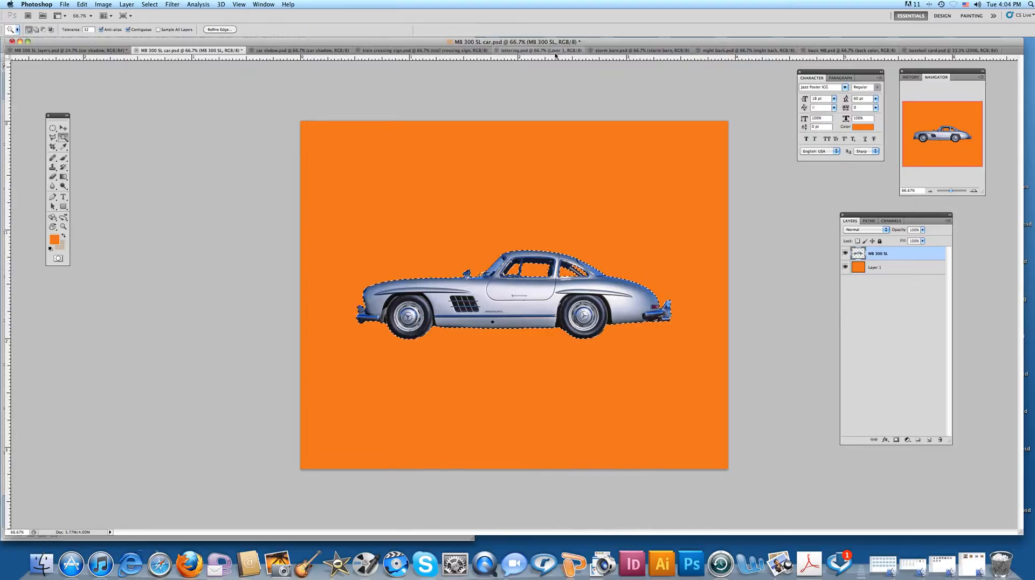
- Add a new empty layer above the back color layer in basic MB.psd
{"action": "left_click", "coordinate": [816, 52]}
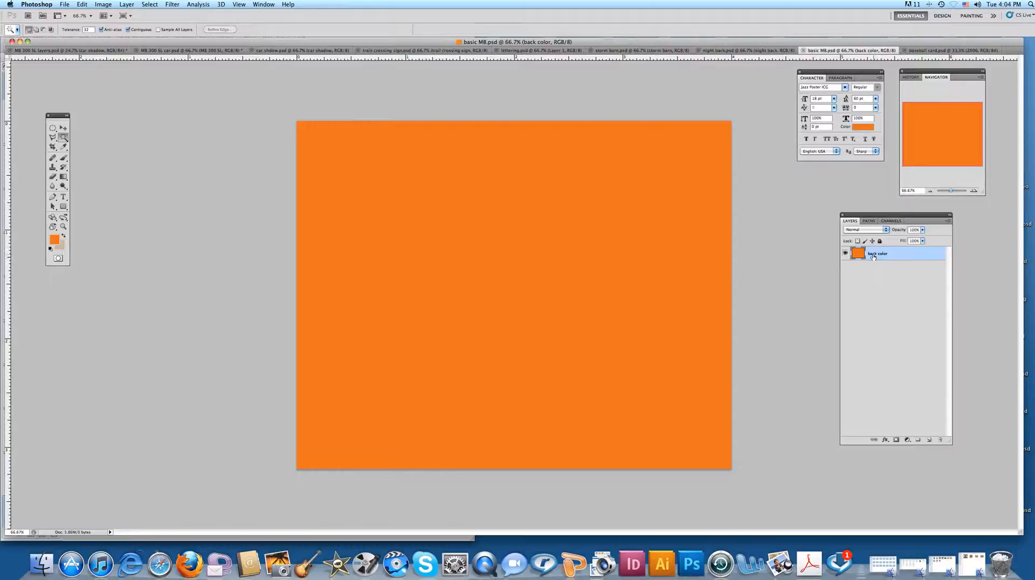
{"action": "left_click", "coordinate": [928, 440]}
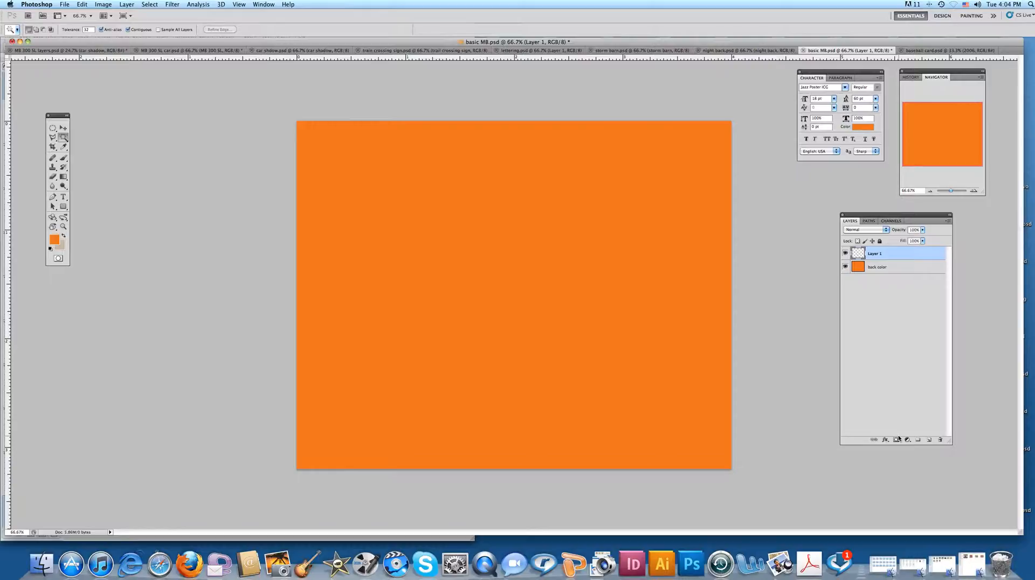
- Paste the copied car into basic MB.psd, name its layer MB 300 SL and check the layer by hiding and showing it
{"action": "key", "text": "ctrl+v"}
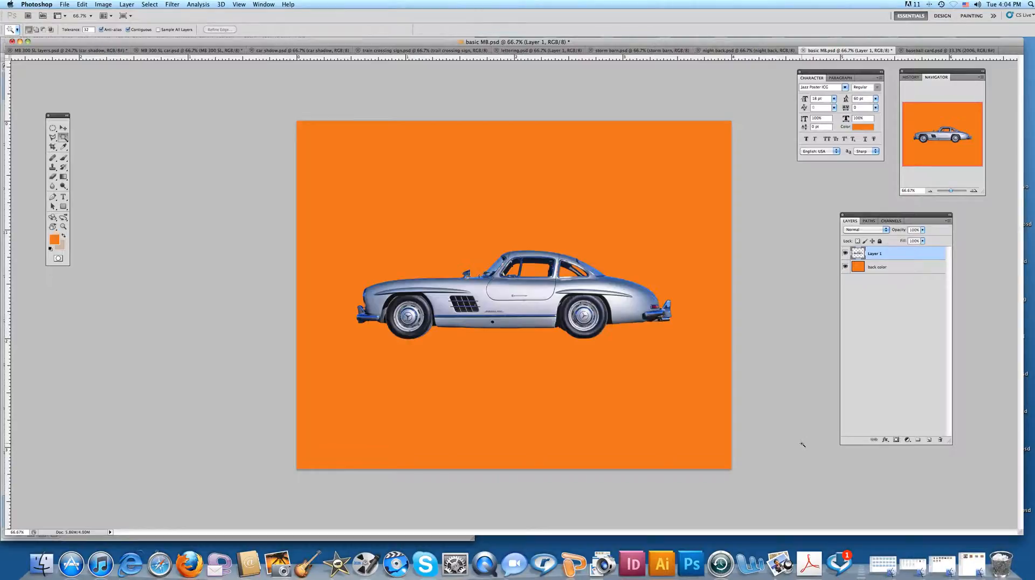
{"action": "double_click", "coordinate": [874, 255]}
{"action": "type", "text": "MB 300 SL"}
{"action": "left_click", "coordinate": [845, 254]}
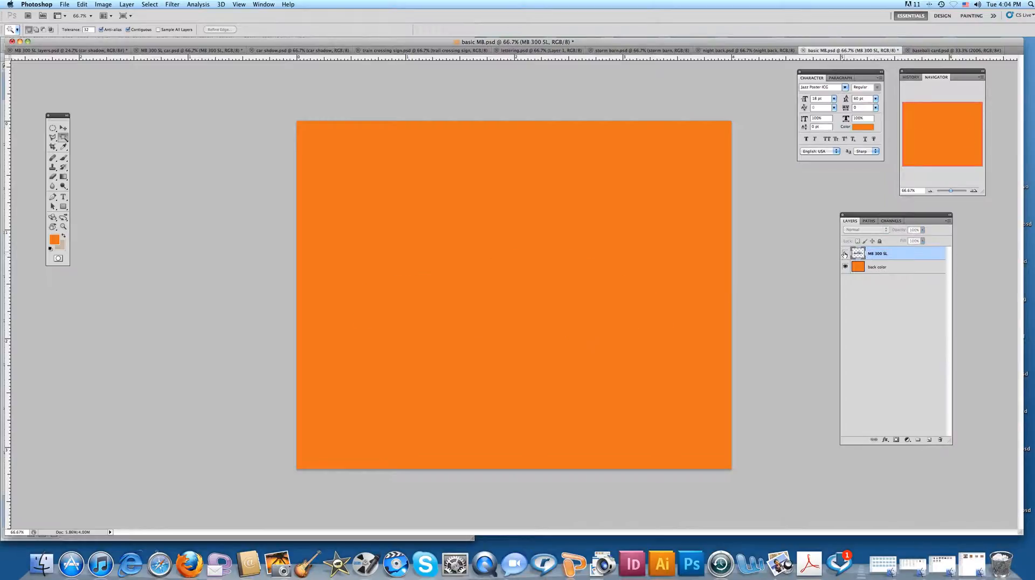
{"action": "left_click", "coordinate": [844, 254]}
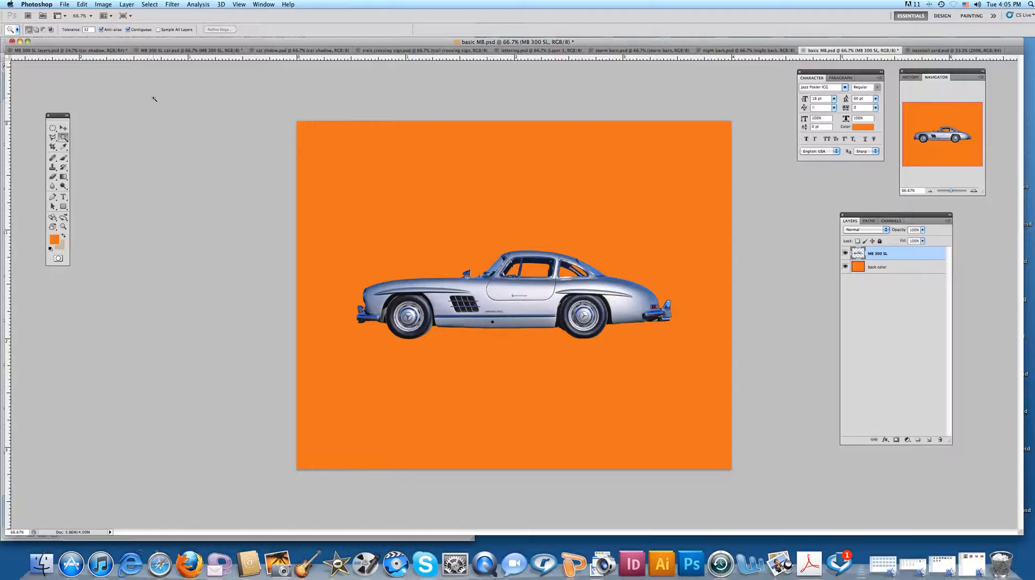
- After consulting the layered composite, select the black car shadow in car shdow.psd with the Magic Wand
{"action": "left_click", "coordinate": [106, 51]}
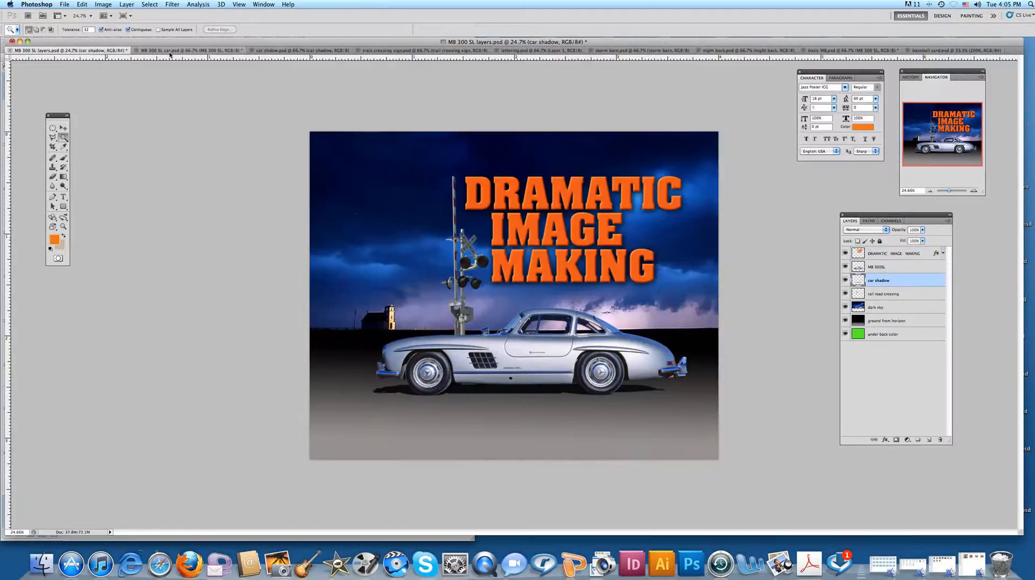
{"action": "left_click", "coordinate": [294, 50]}
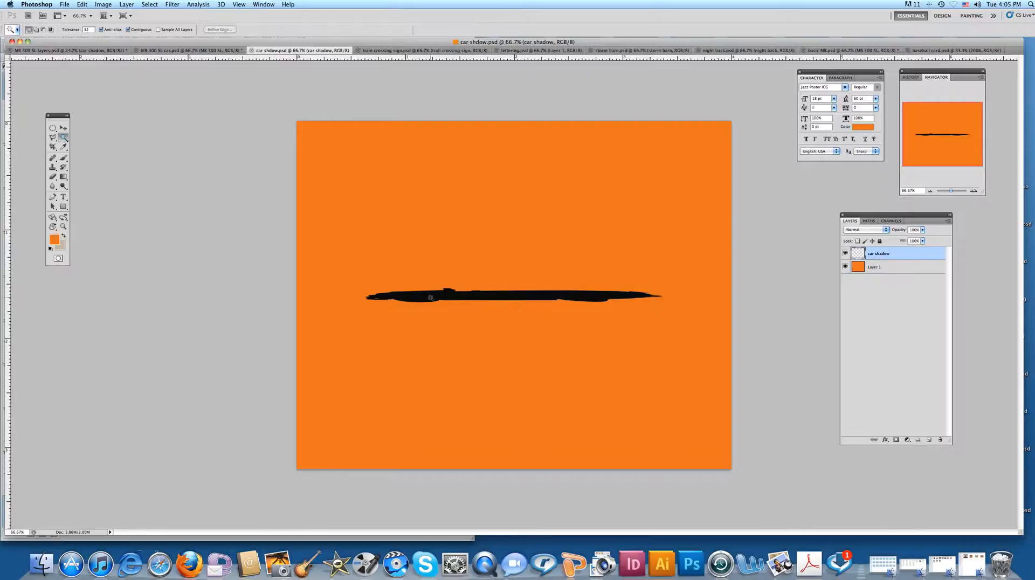
{"action": "left_click", "coordinate": [429, 297]}
- Paste the shadow into basic MB.psd on a layer between back color and MB 300 SL, and move it under the car's wheels
{"action": "left_click", "coordinate": [819, 51]}
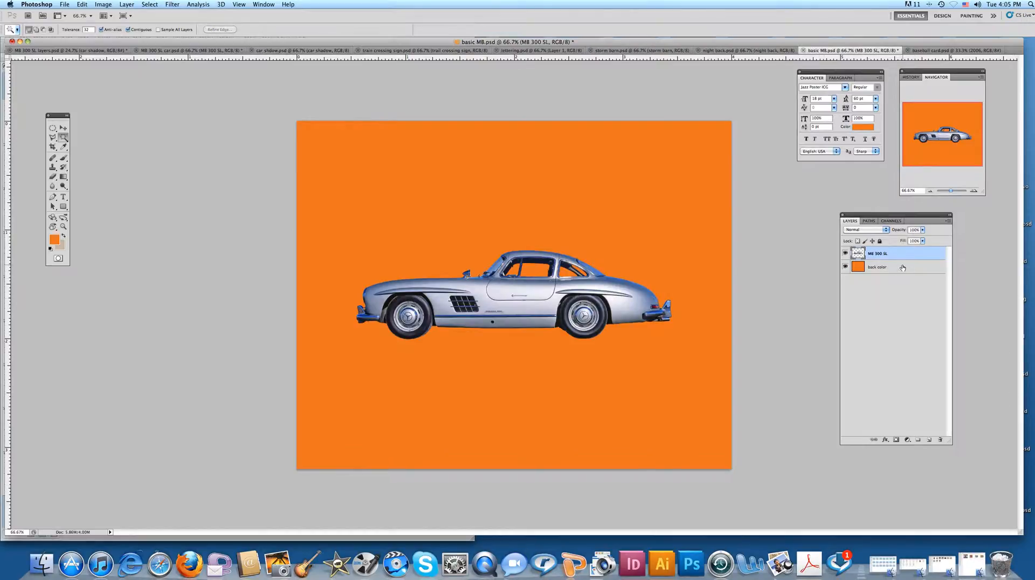
{"action": "left_click", "coordinate": [879, 268]}
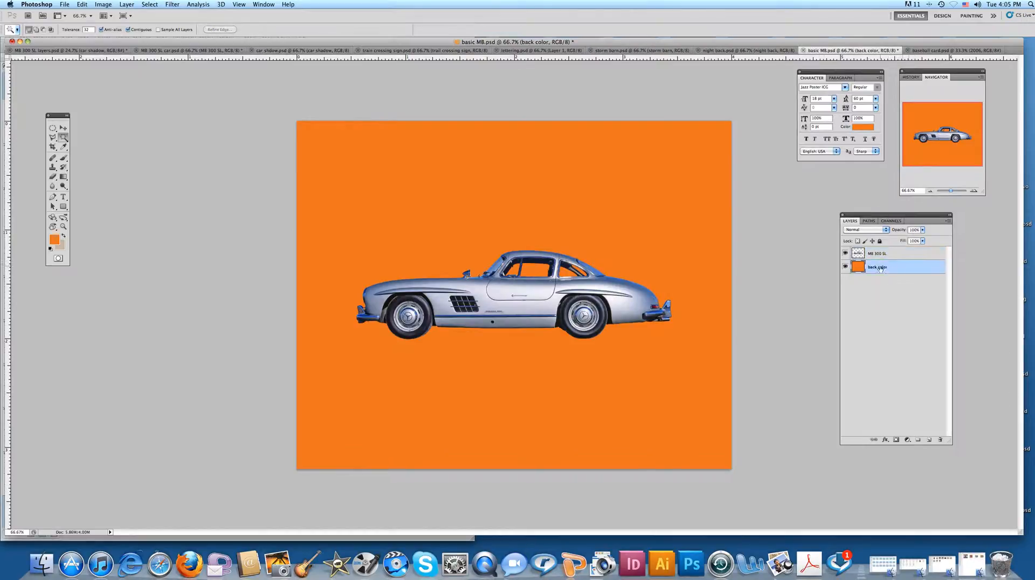
{"action": "left_click", "coordinate": [929, 440]}
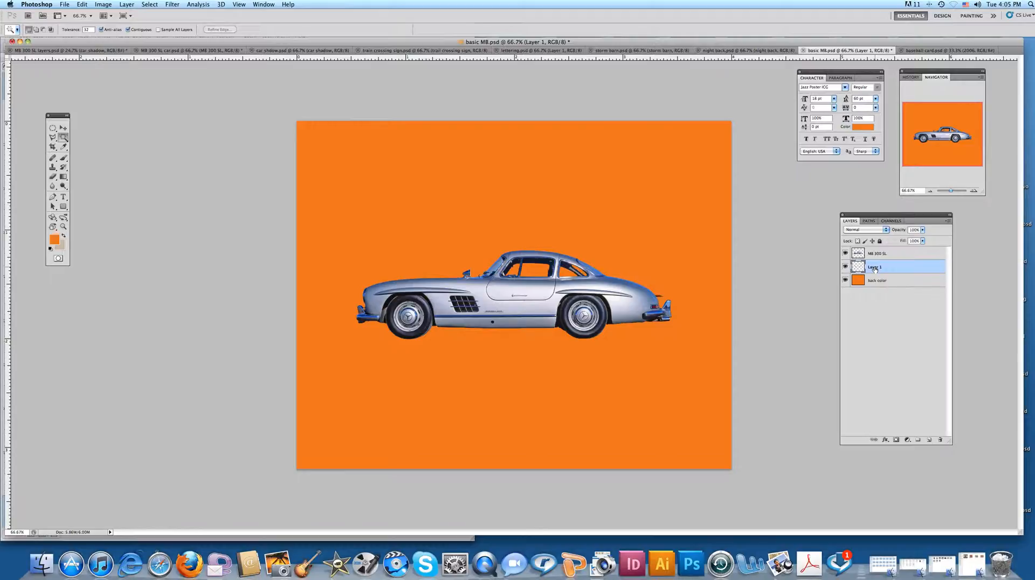
{"action": "key", "text": "alt+shift+super+n"}
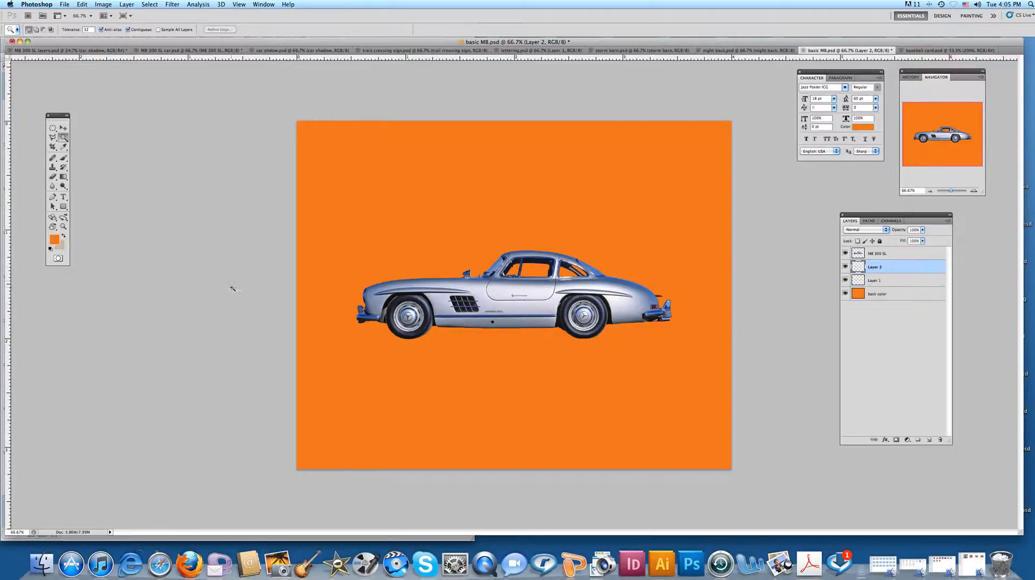
{"action": "left_click", "coordinate": [63, 127]}
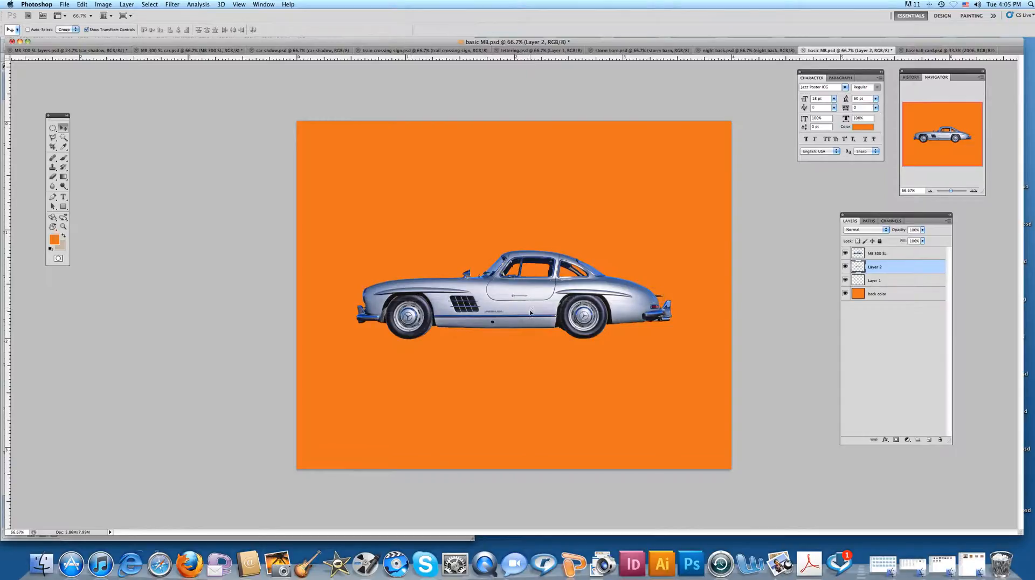
{"action": "left_click_drag", "start_coordinate": [530, 327], "coordinate": [530, 335]}
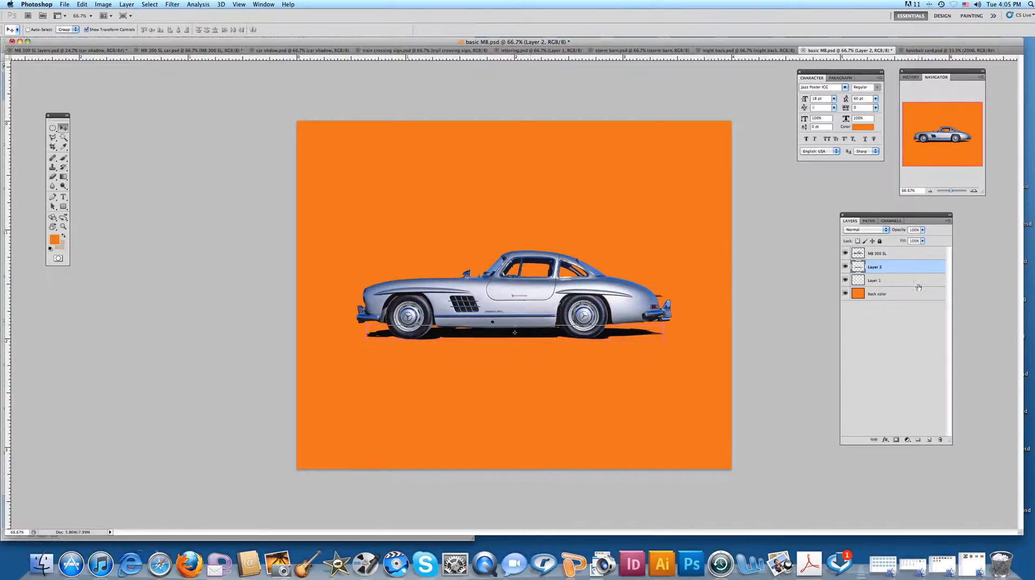
- Rename the shadow's layer car shadow and delete the empty Layer 1, checking the shadow by toggling its visibility
{"action": "double_click", "coordinate": [875, 268]}
{"action": "type", "text": "car shadow"}
{"action": "left_click_drag", "start_coordinate": [909, 281], "coordinate": [941, 441]}
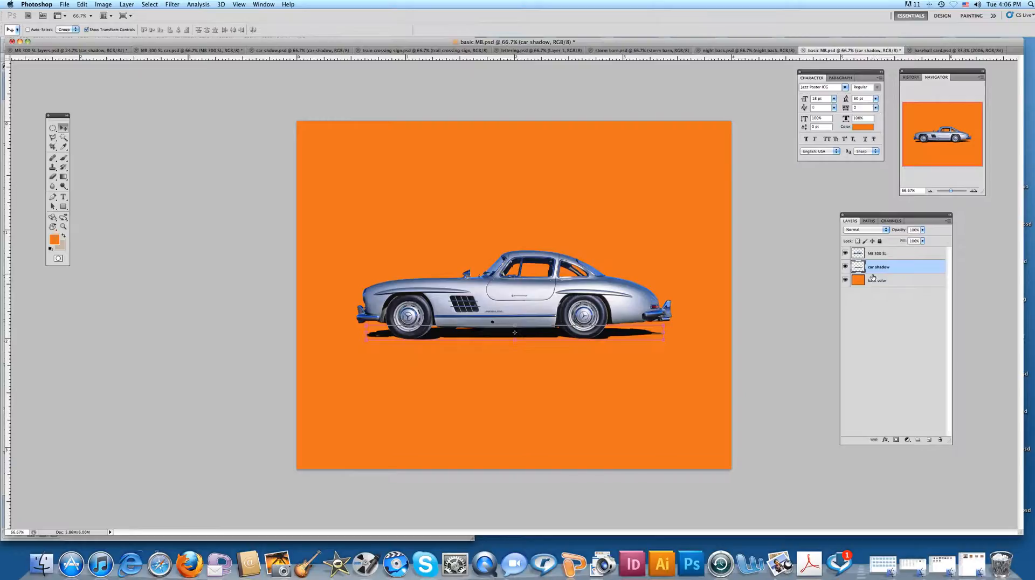
{"action": "left_click", "coordinate": [846, 267]}
{"action": "left_click", "coordinate": [845, 267]}
{"action": "left_click", "coordinate": [845, 267]}
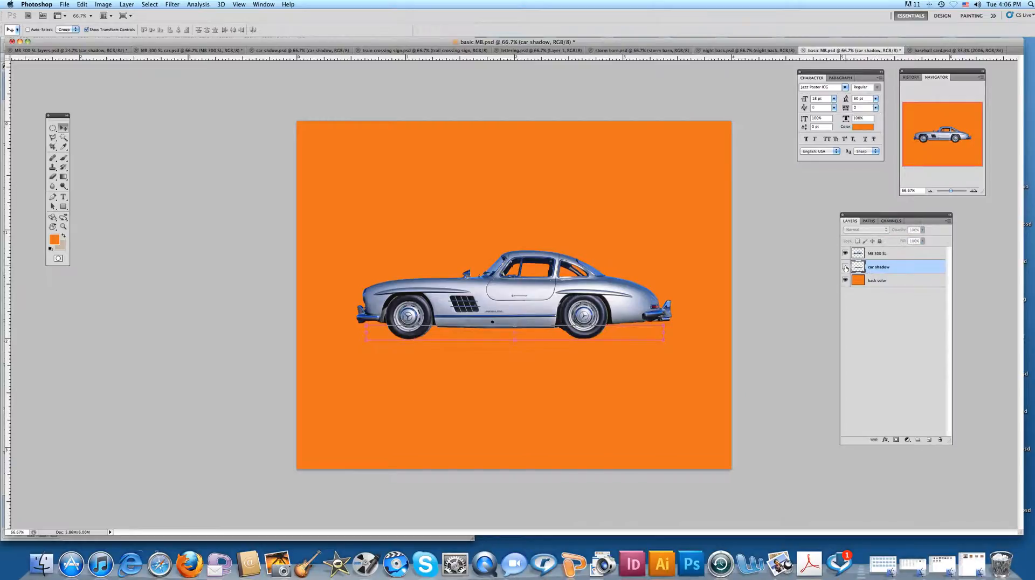
{"action": "left_click", "coordinate": [845, 266]}
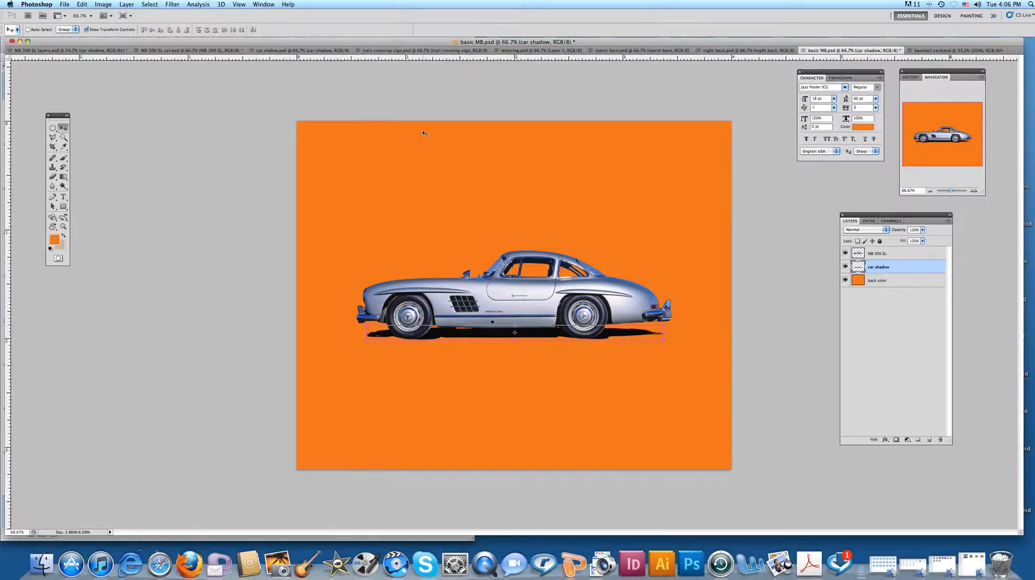
- In train crossing sign.psd, select the empty area with the Magic Wand, extend it to similar areas and invert it to select the sign
{"action": "left_click", "coordinate": [386, 51]}
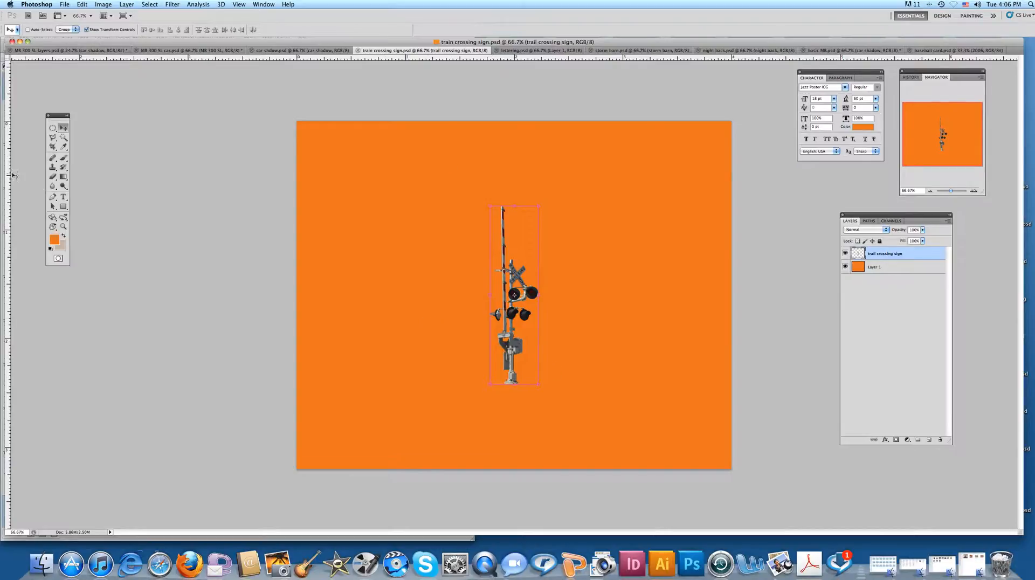
{"action": "left_click", "coordinate": [63, 138]}
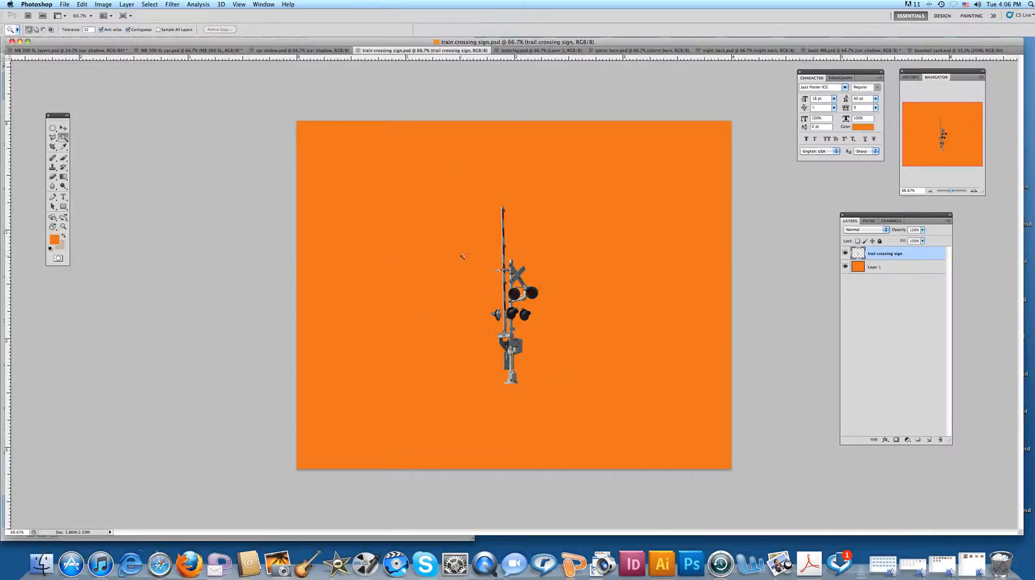
{"action": "left_click", "coordinate": [462, 258]}
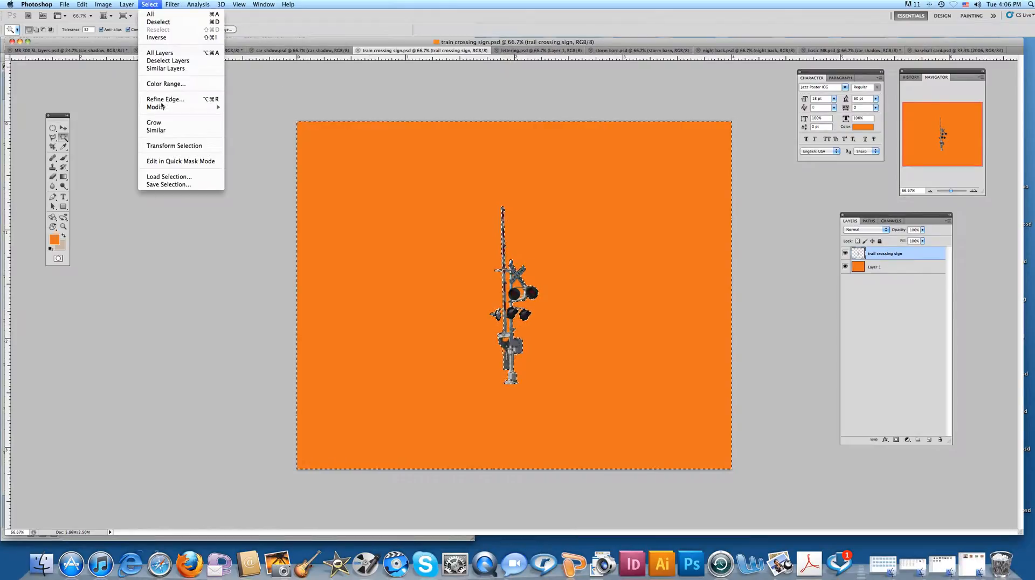
{"action": "left_click", "coordinate": [171, 131]}
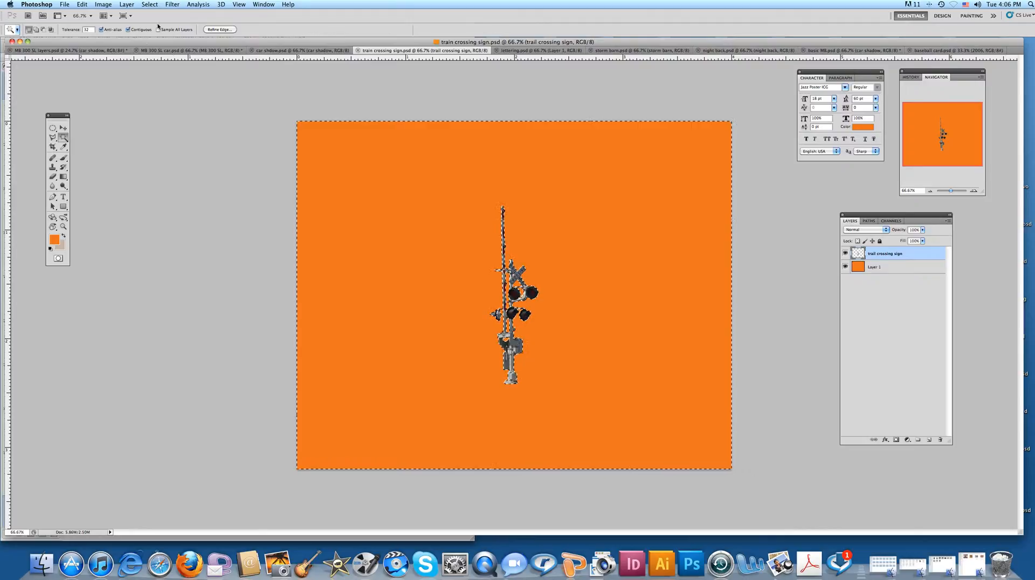
{"action": "left_click", "coordinate": [150, 4]}
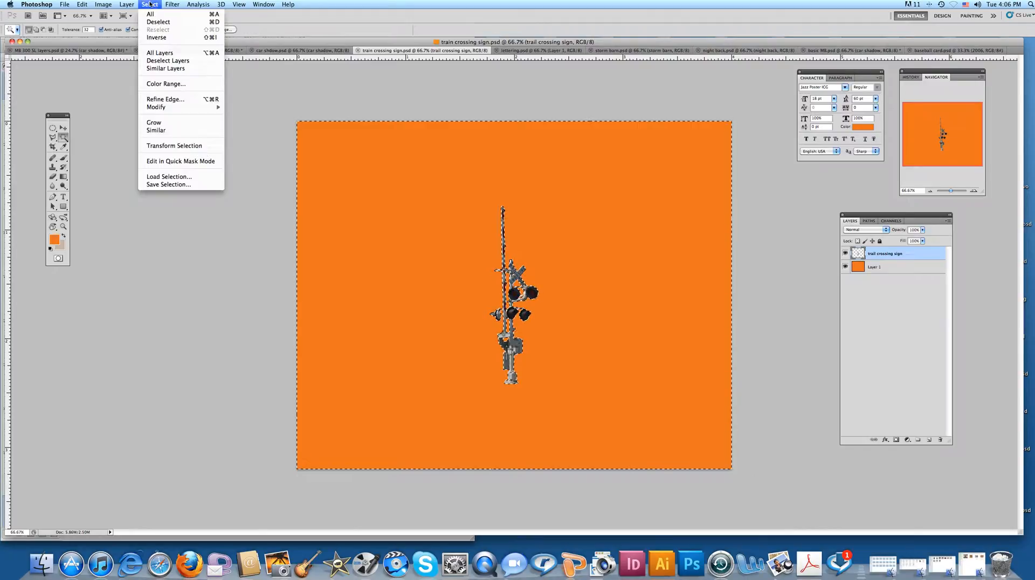
{"action": "left_click", "coordinate": [151, 38]}
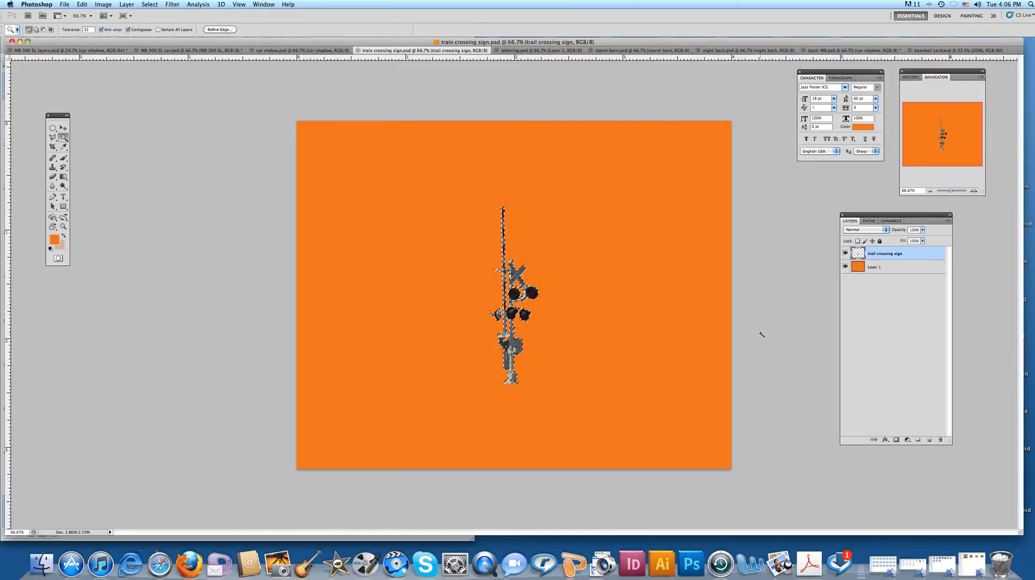
- Paste the crossing sign onto a new layer above back color in basic MB.psd and move it up behind the car's hood
{"action": "left_click", "coordinate": [843, 50]}
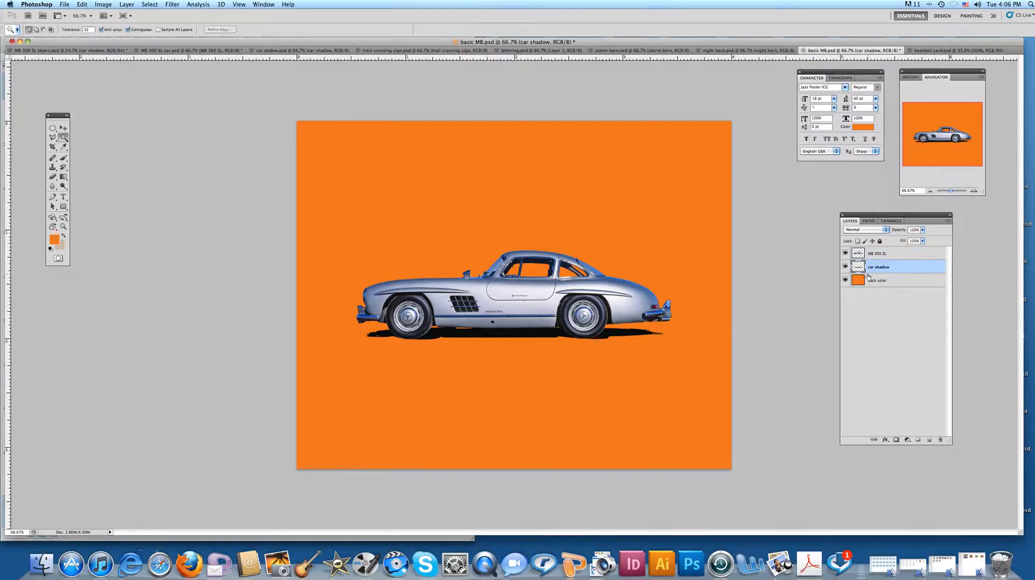
{"action": "left_click", "coordinate": [909, 281]}
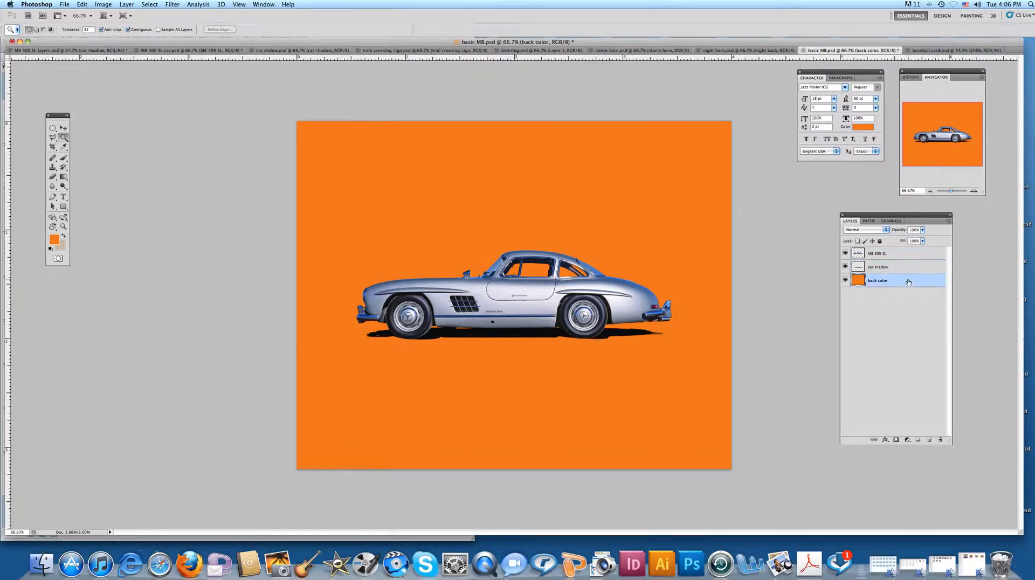
{"action": "left_click", "coordinate": [929, 439]}
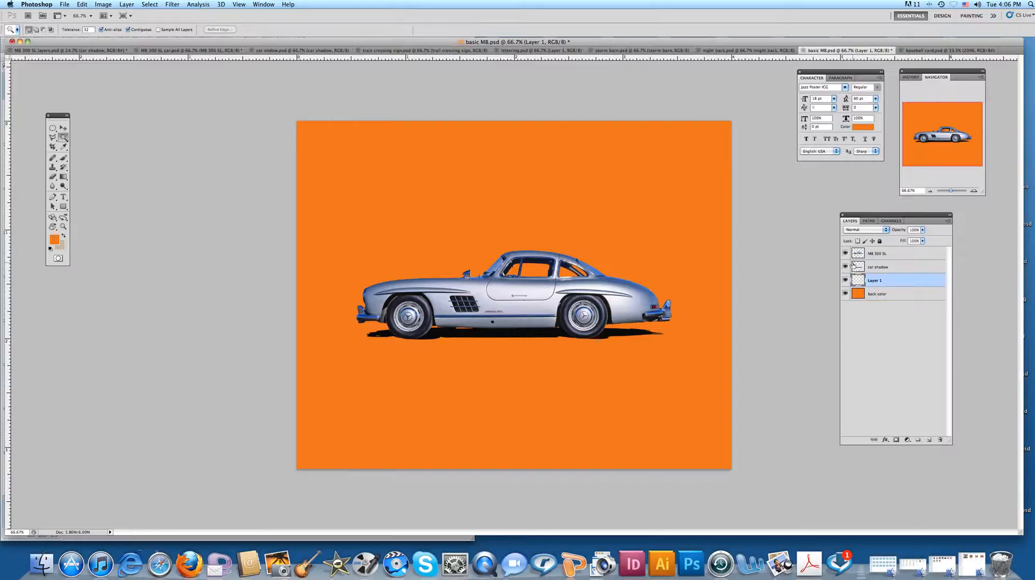
{"action": "key", "text": "super+v"}
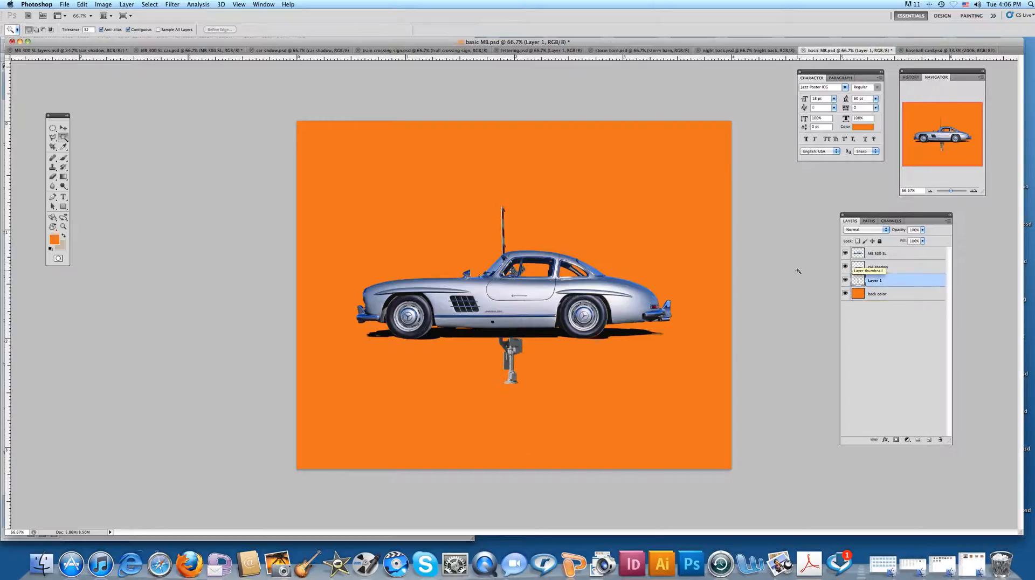
{"action": "left_click", "coordinate": [61, 129]}
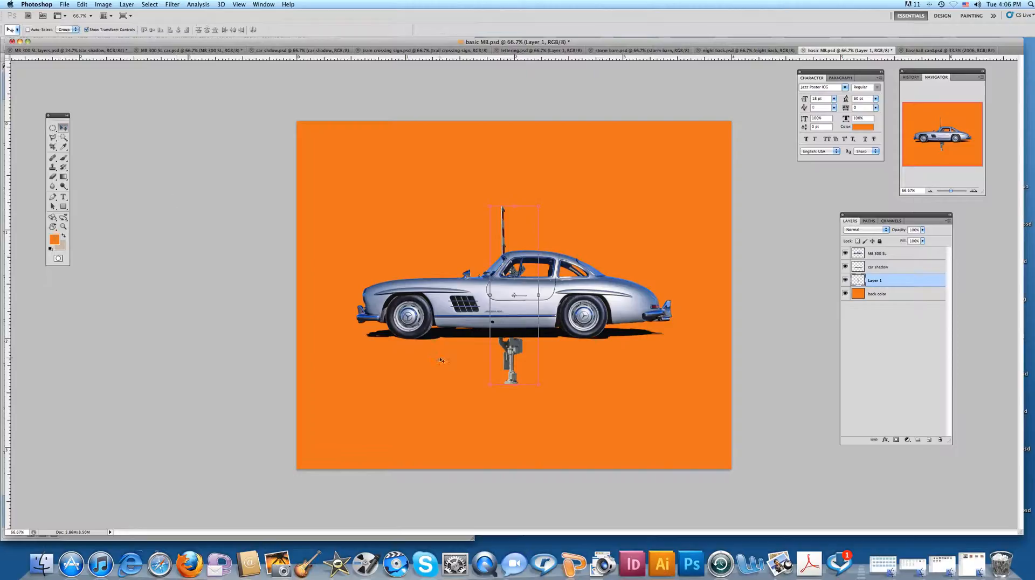
{"action": "left_click_drag", "start_coordinate": [517, 354], "coordinate": [449, 285]}
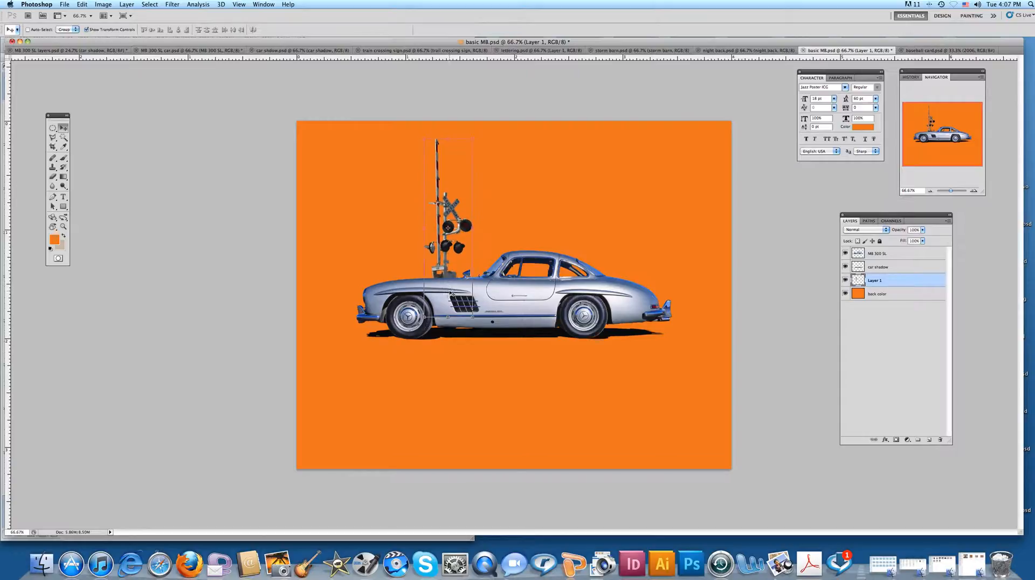
- Rename the crossing sign's layer train crossing
{"action": "double_click", "coordinate": [874, 281]}
{"action": "type", "text": "train crossing"}
{"action": "left_click", "coordinate": [910, 285]}
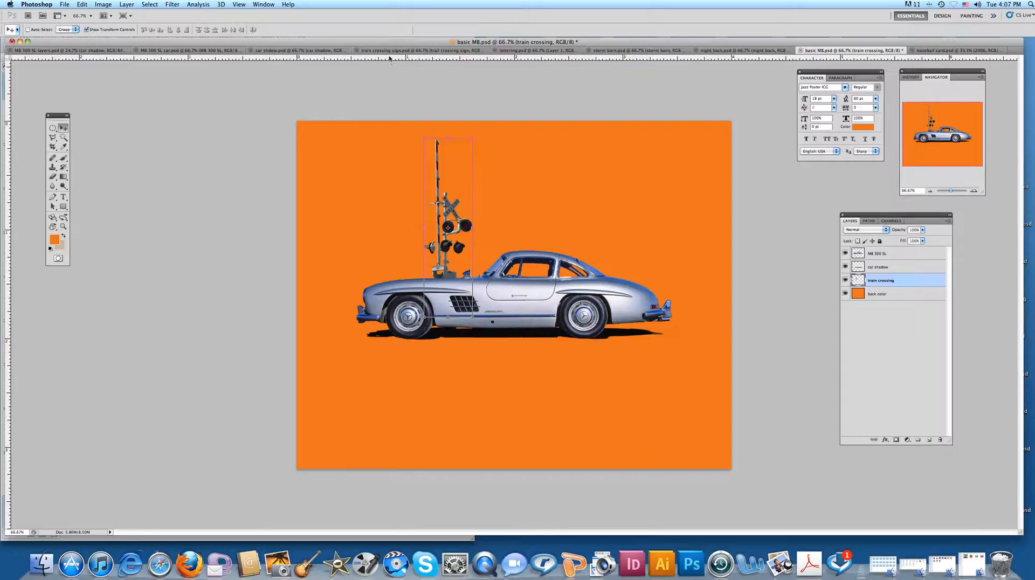
- In storm barn.psd, select the empty area around the storm picture with the Magic Wand and invert the selection to capture the picture
{"action": "left_click", "coordinate": [590, 50]}
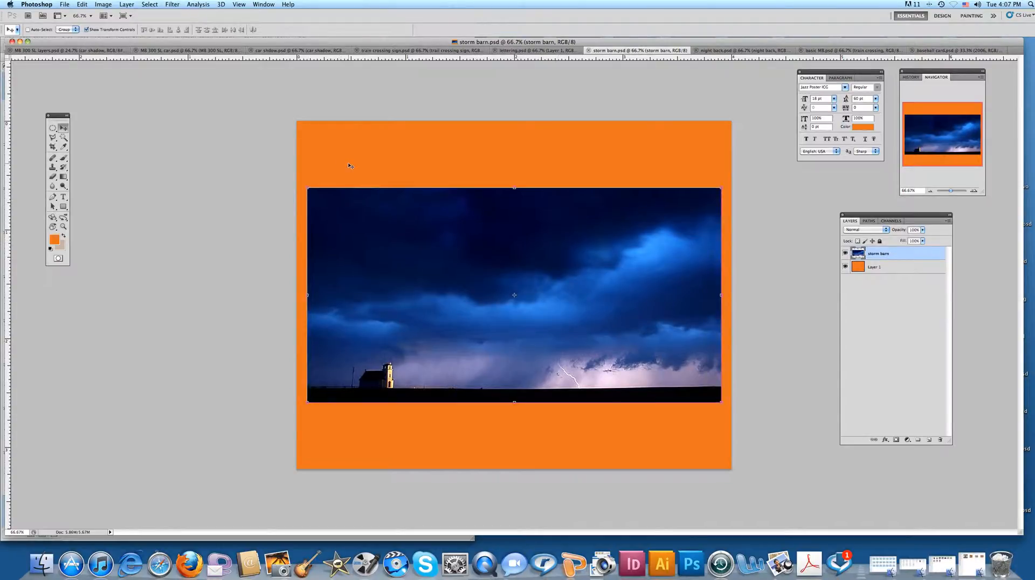
{"action": "key", "text": "super+a"}
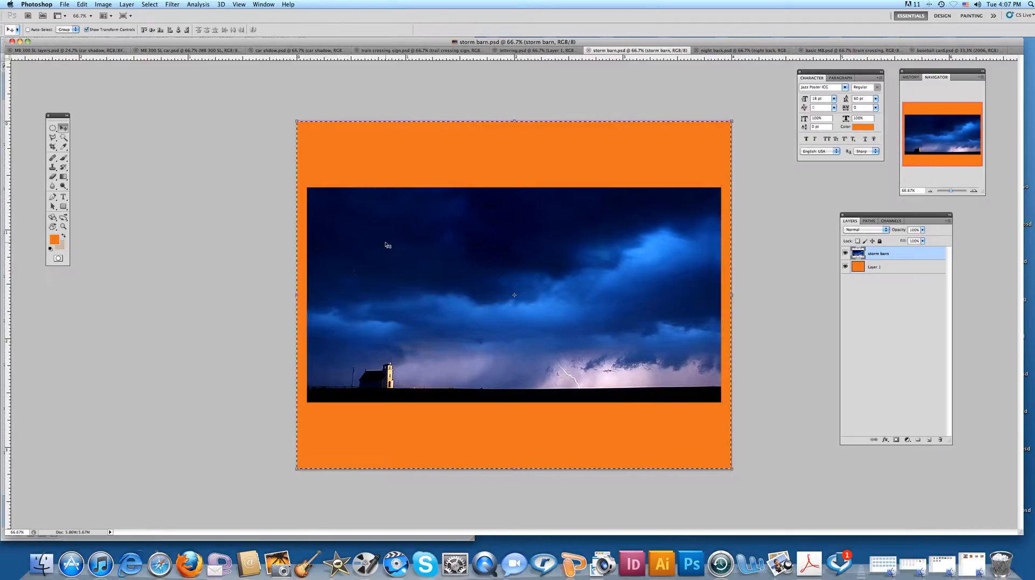
{"action": "left_click", "coordinate": [63, 137]}
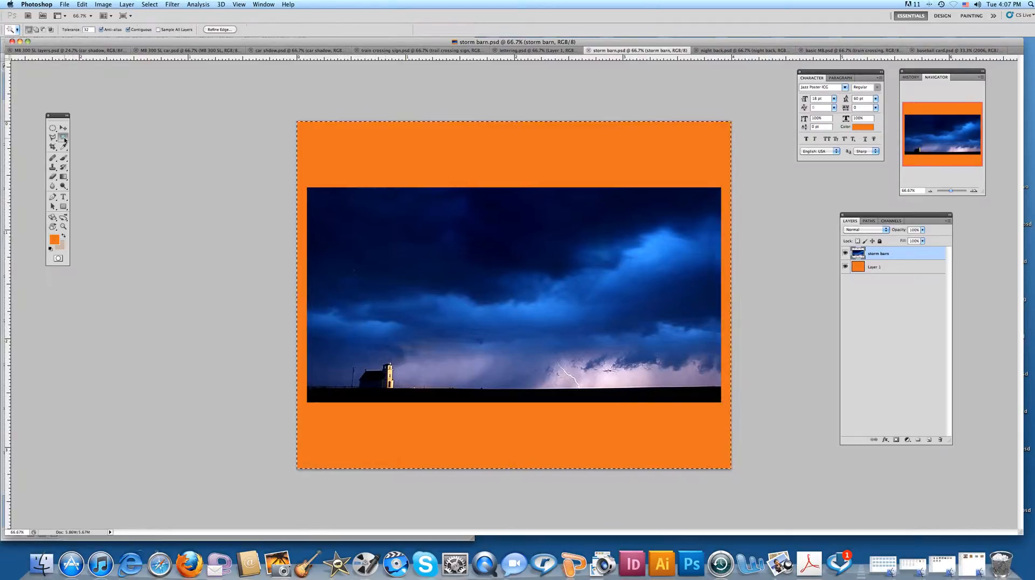
{"action": "key", "text": "super+d"}
{"action": "left_click", "coordinate": [358, 173]}
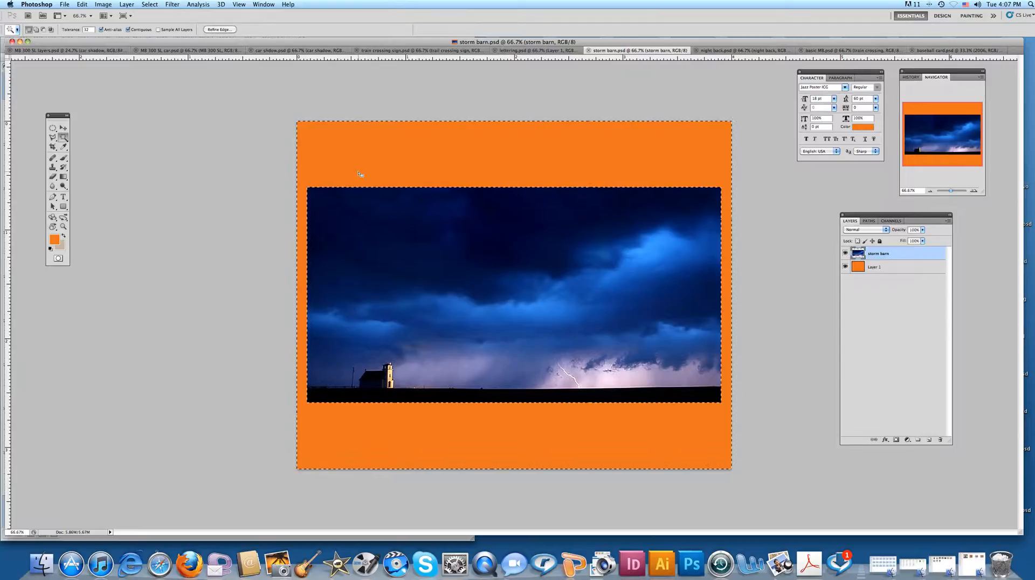
{"action": "left_click", "coordinate": [384, 229]}
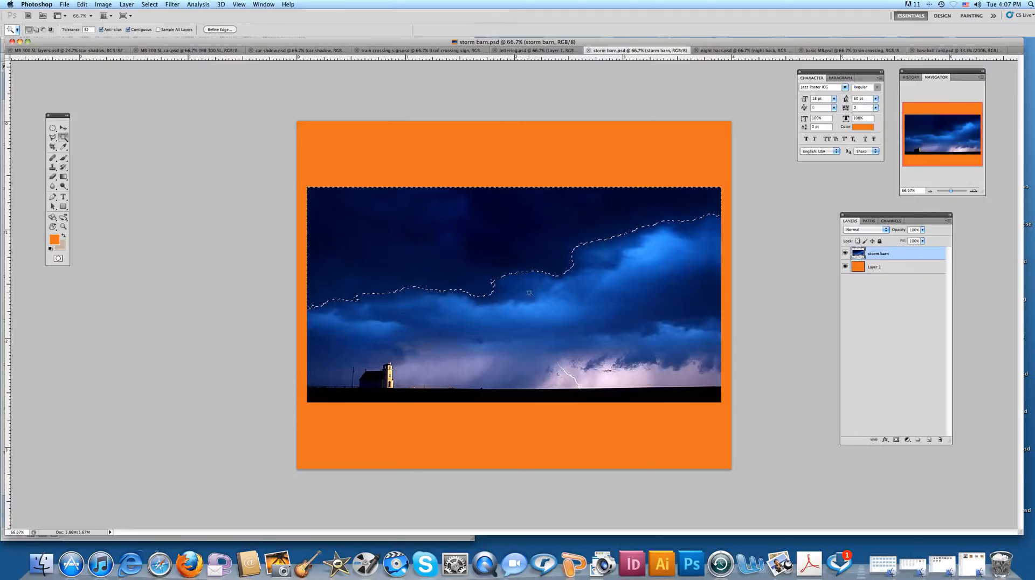
{"action": "left_click", "coordinate": [413, 158]}
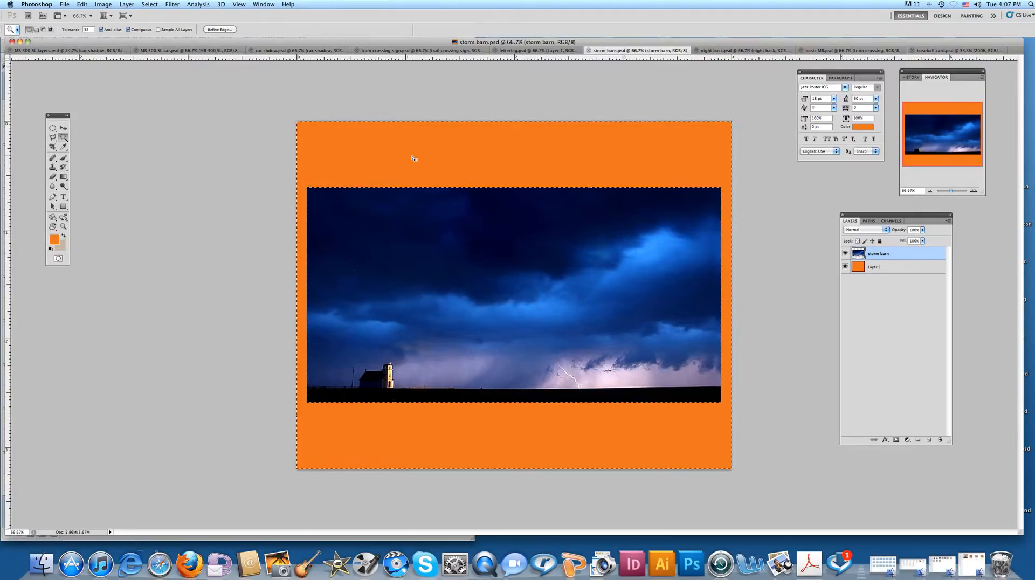
{"action": "left_click", "coordinate": [153, 5]}
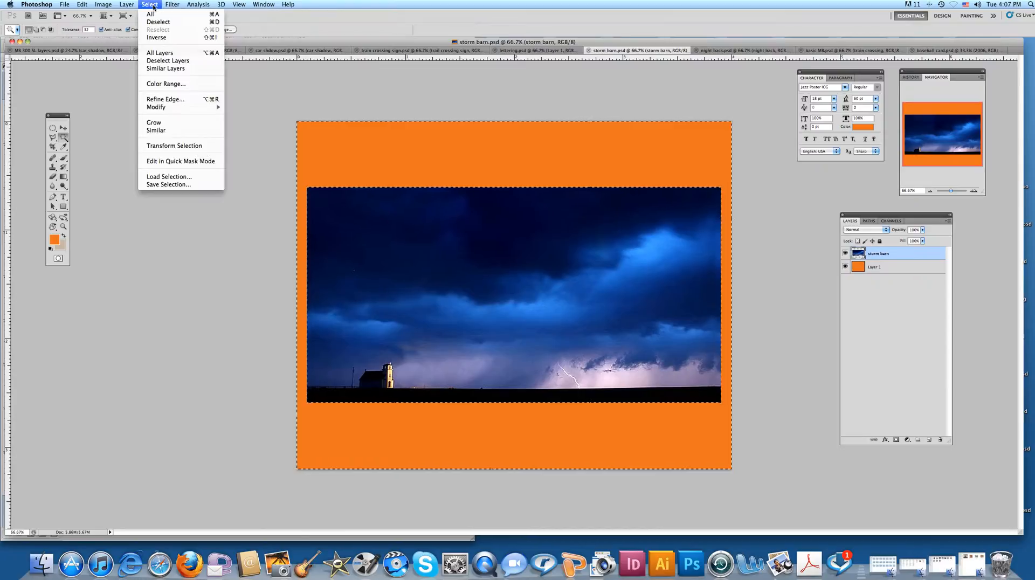
{"action": "left_click", "coordinate": [156, 37]}
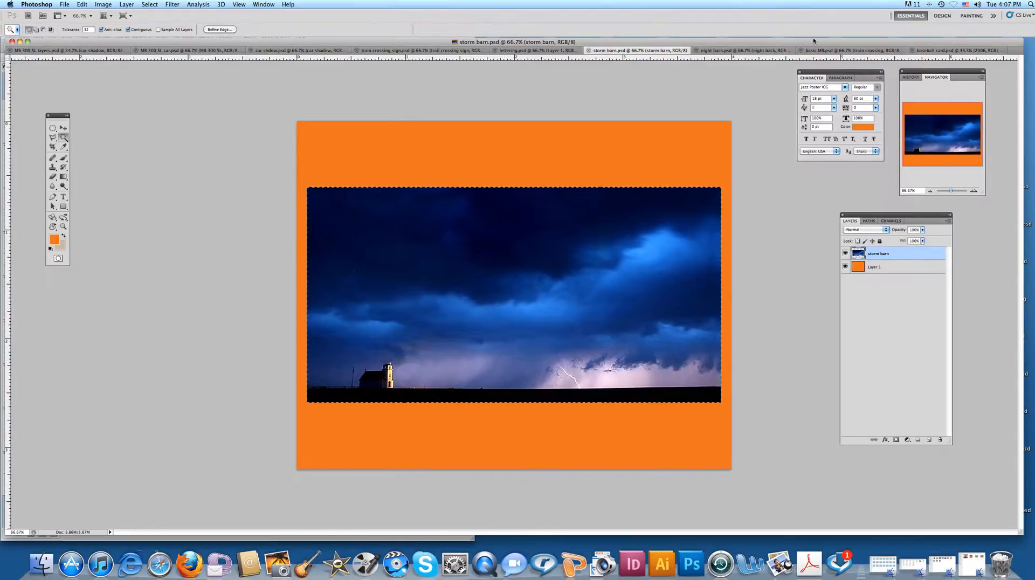
- Paste the copied storm picture onto a new layer directly above back color in basic MB.psd
{"action": "left_click", "coordinate": [851, 50]}
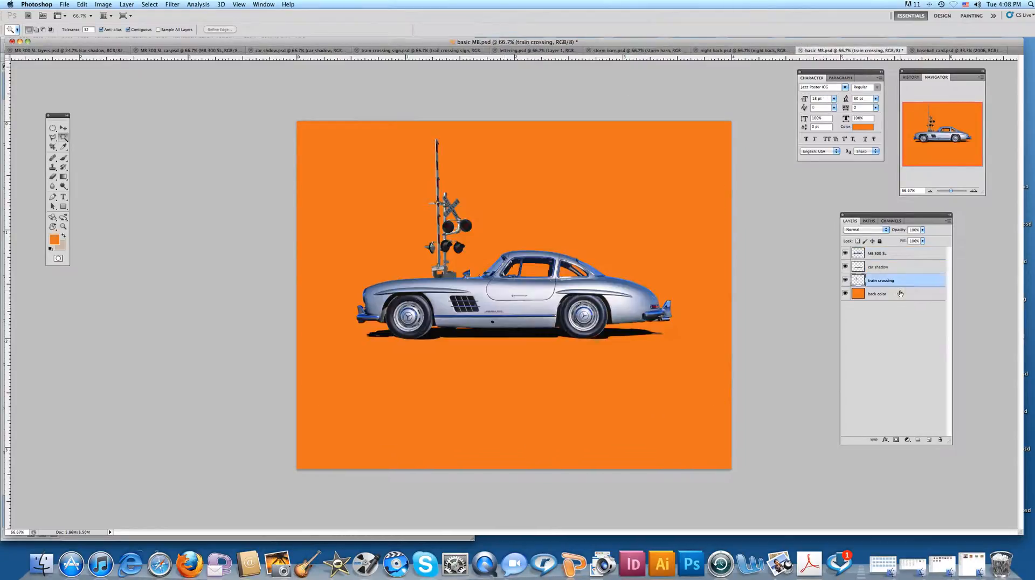
{"action": "left_click", "coordinate": [900, 293]}
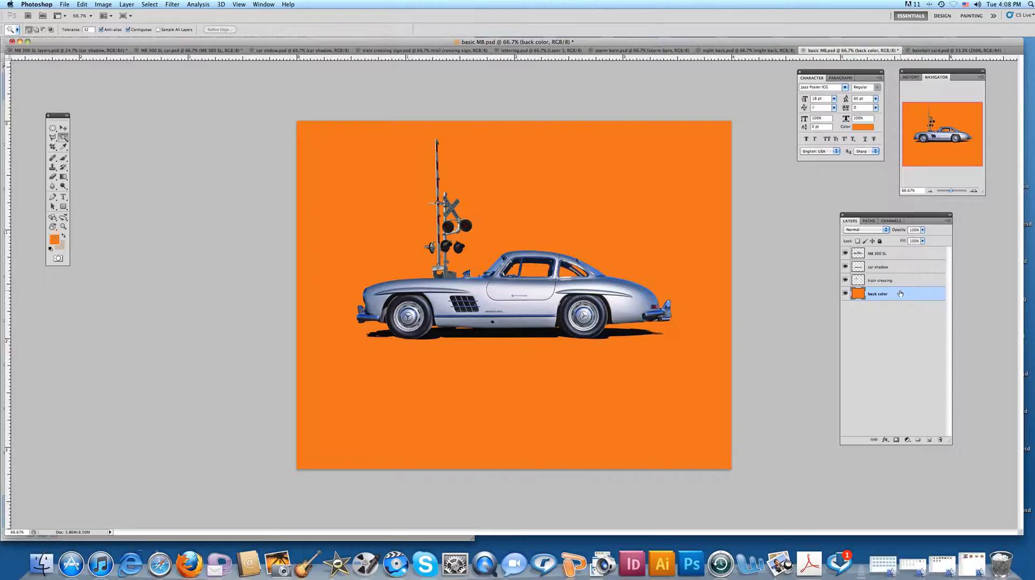
{"action": "left_click", "coordinate": [929, 439]}
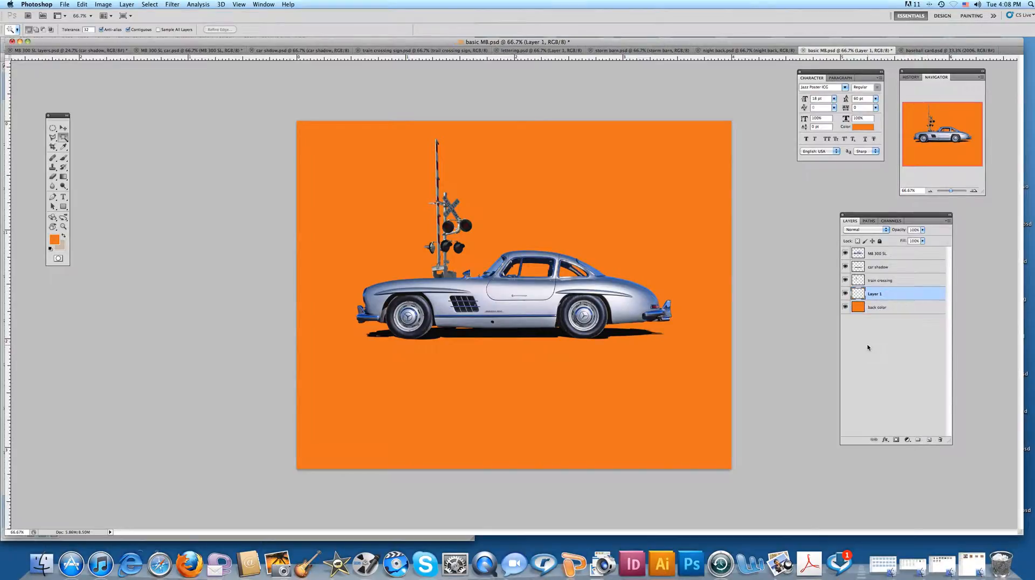
{"action": "key", "text": "super+v"}
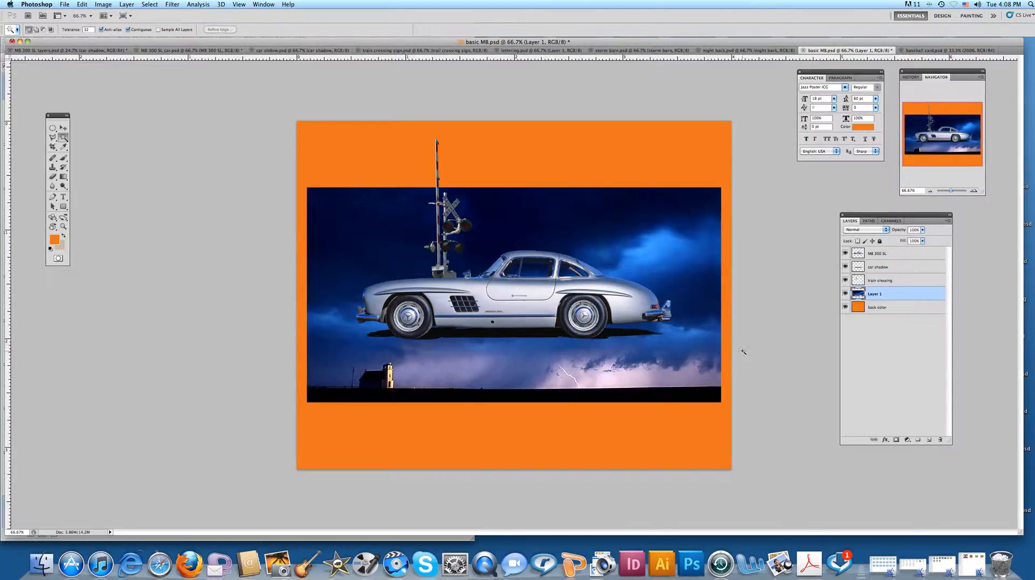
- Scale the storm picture up to the full canvas width, shift it down to leave a strip above it, and apply the transformation
{"action": "left_click", "coordinate": [63, 127]}
{"action": "left_click_drag", "start_coordinate": [583, 240], "coordinate": [571, 173]}
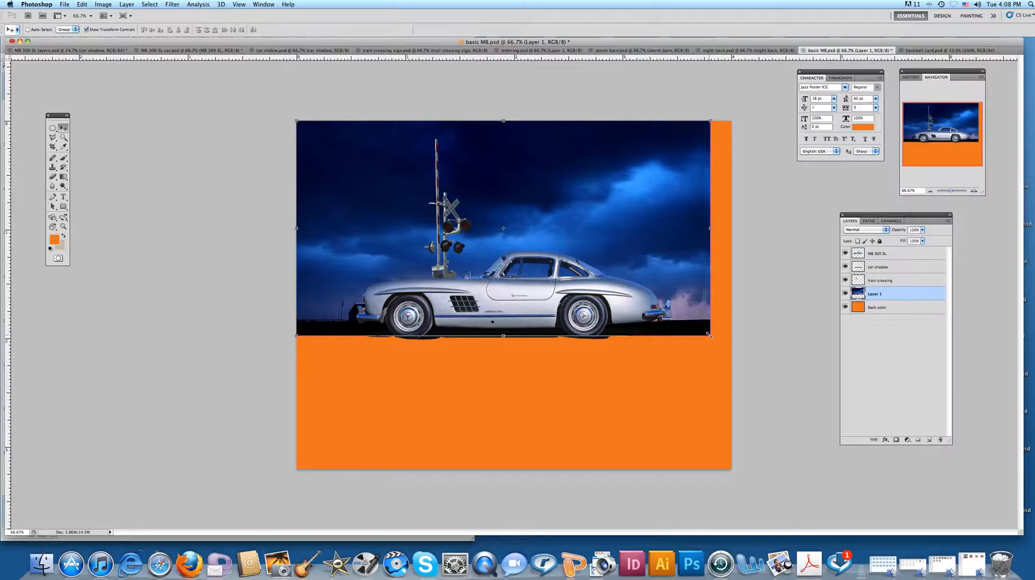
{"action": "left_click_drag", "start_coordinate": [709, 336], "coordinate": [726, 359]}
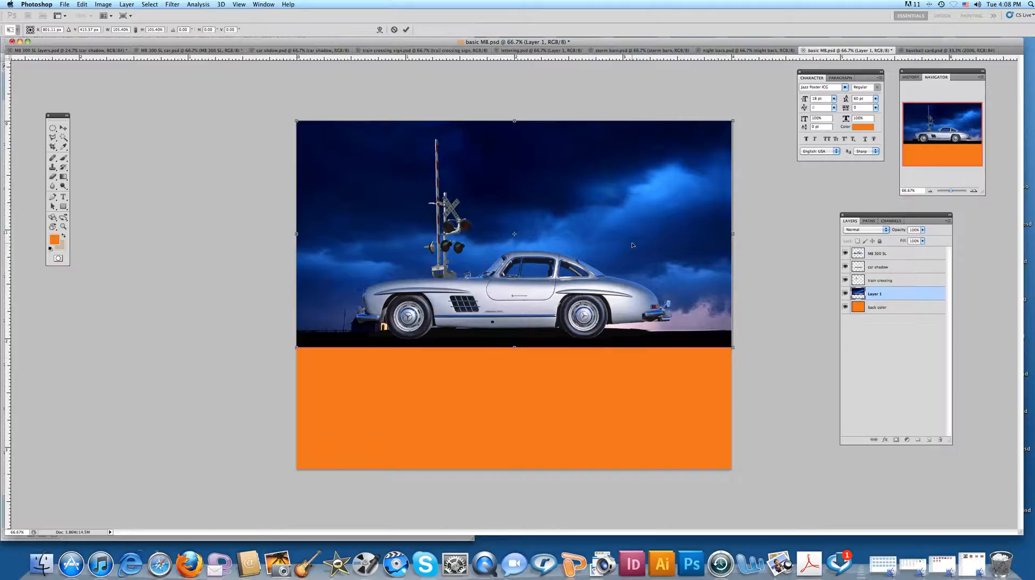
{"action": "left_click_drag", "start_coordinate": [632, 244], "coordinate": [632, 282]}
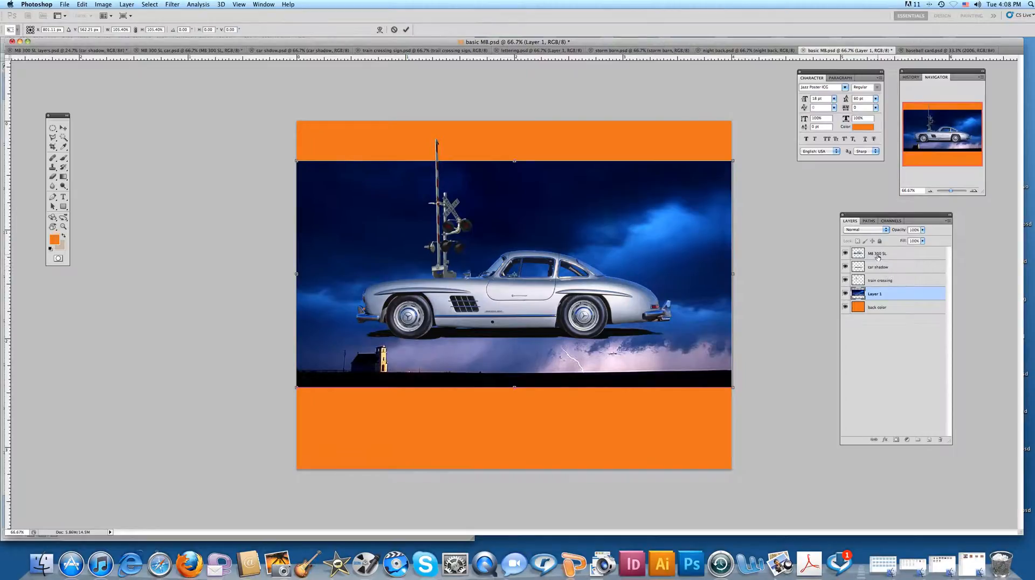
{"action": "left_click", "coordinate": [63, 128]}
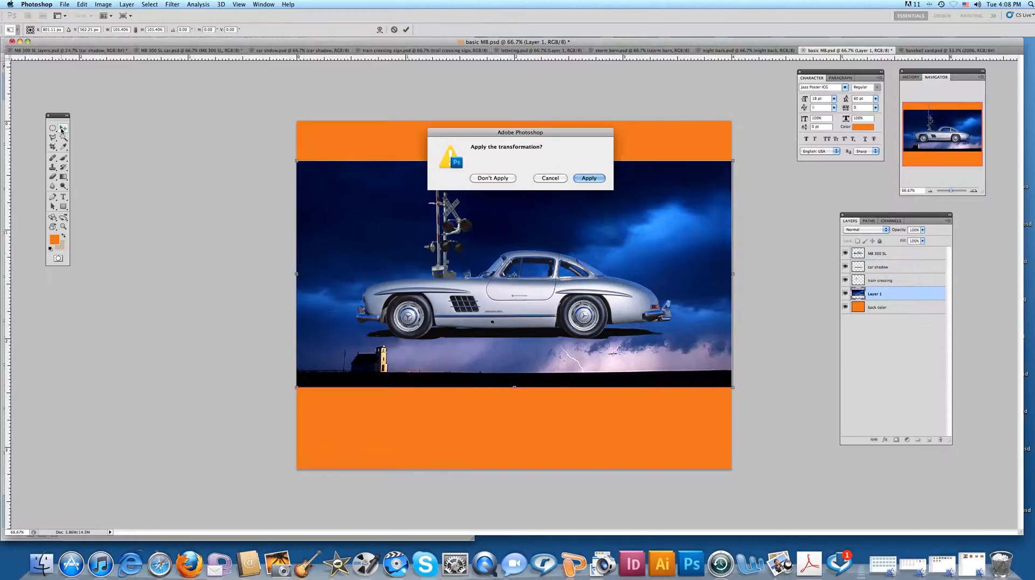
{"action": "left_click", "coordinate": [589, 178]}
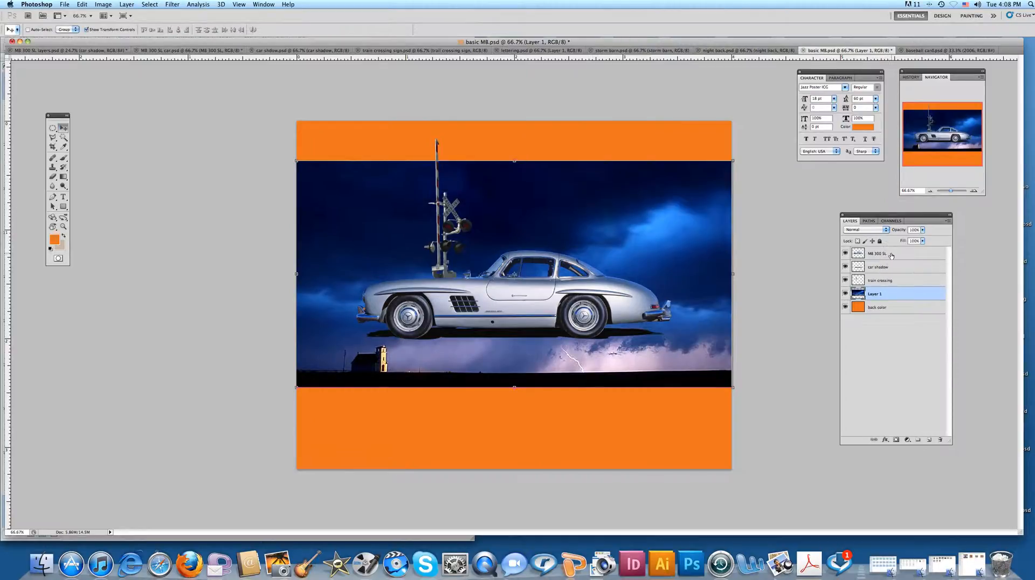
- Move the car and its shadow together down below the horizon, and lower the crossing sign behind the car's hood
{"action": "left_click", "coordinate": [891, 255]}
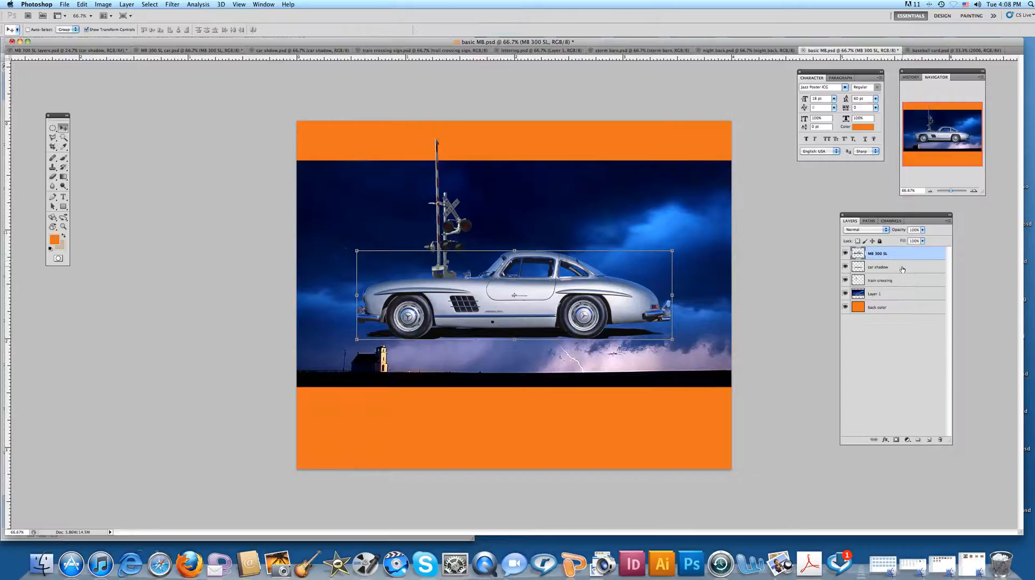
{"action": "left_click", "coordinate": [897, 268], "text": "shift"}
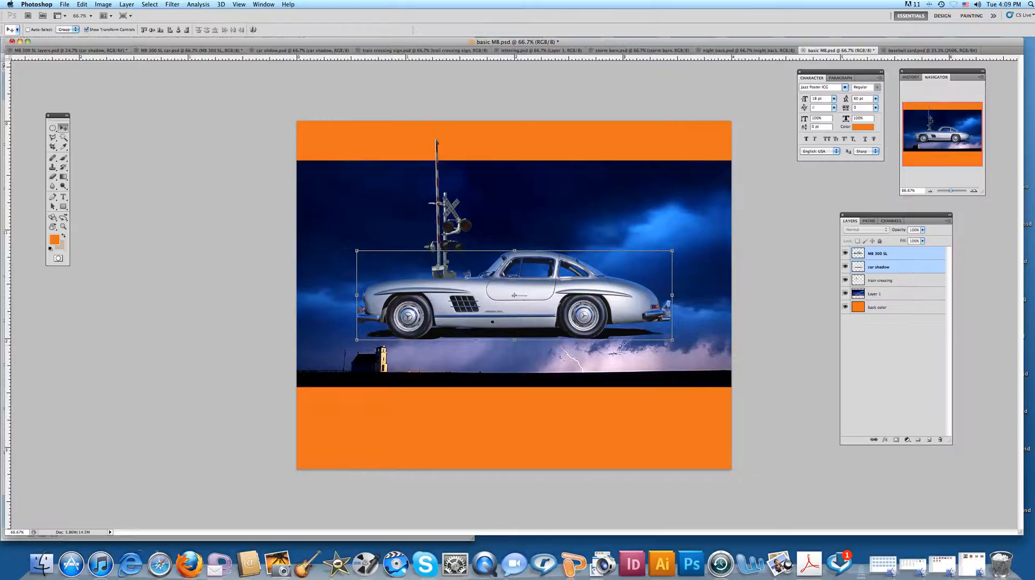
{"action": "left_click_drag", "start_coordinate": [599, 323], "coordinate": [603, 409]}
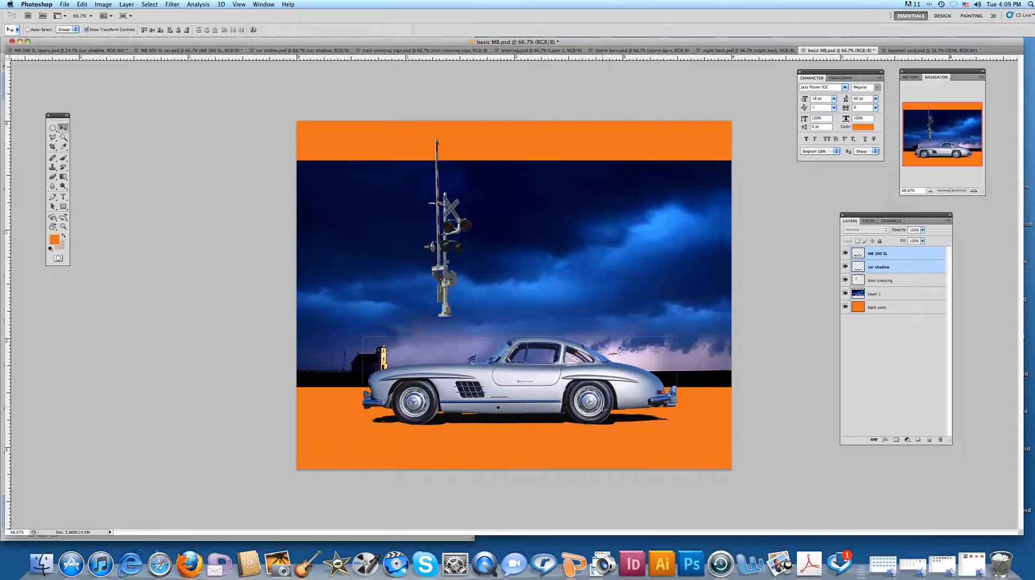
{"action": "left_click_drag", "start_coordinate": [603, 409], "coordinate": [613, 420]}
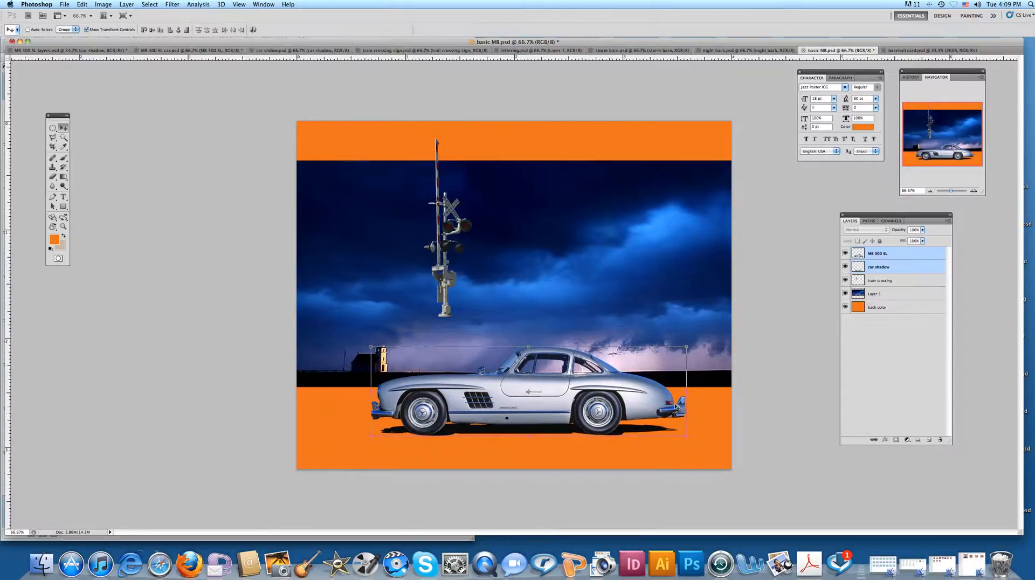
{"action": "left_click", "coordinate": [878, 283]}
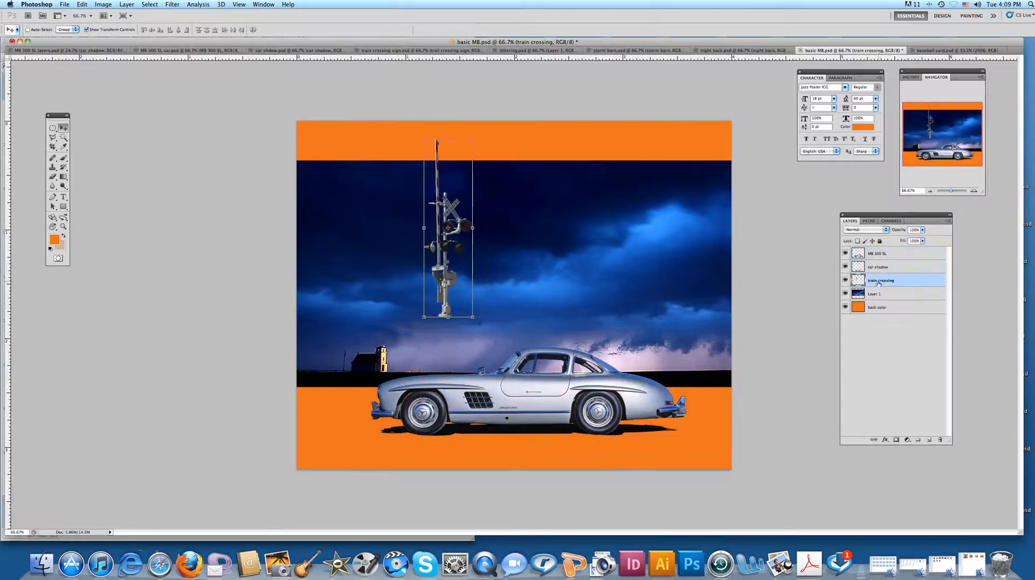
{"action": "left_click_drag", "start_coordinate": [459, 234], "coordinate": [450, 309]}
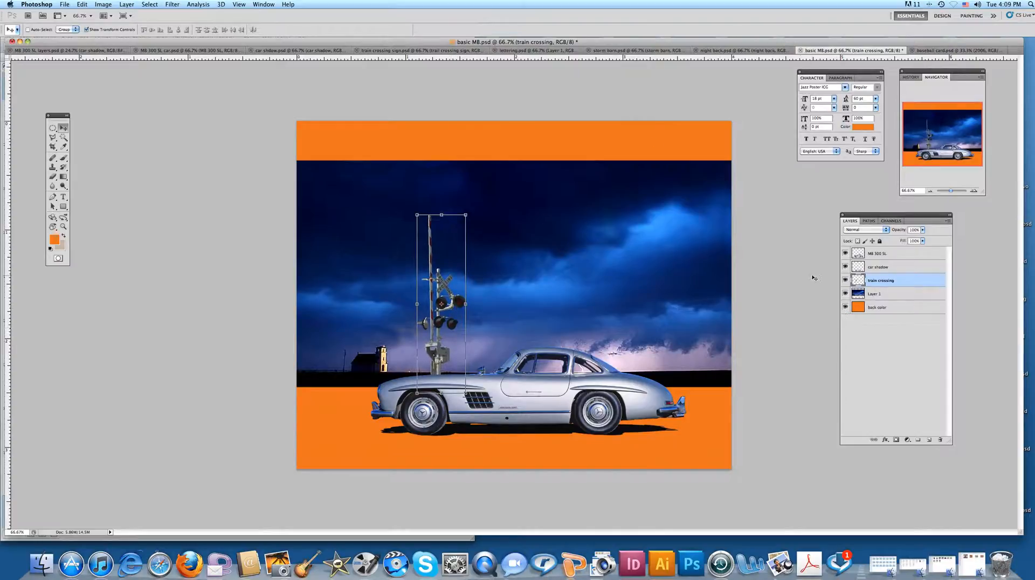
- Copy the whole night back.psd image and paste it onto a new layer above back color in basic MB.psd
{"action": "left_click", "coordinate": [706, 55]}
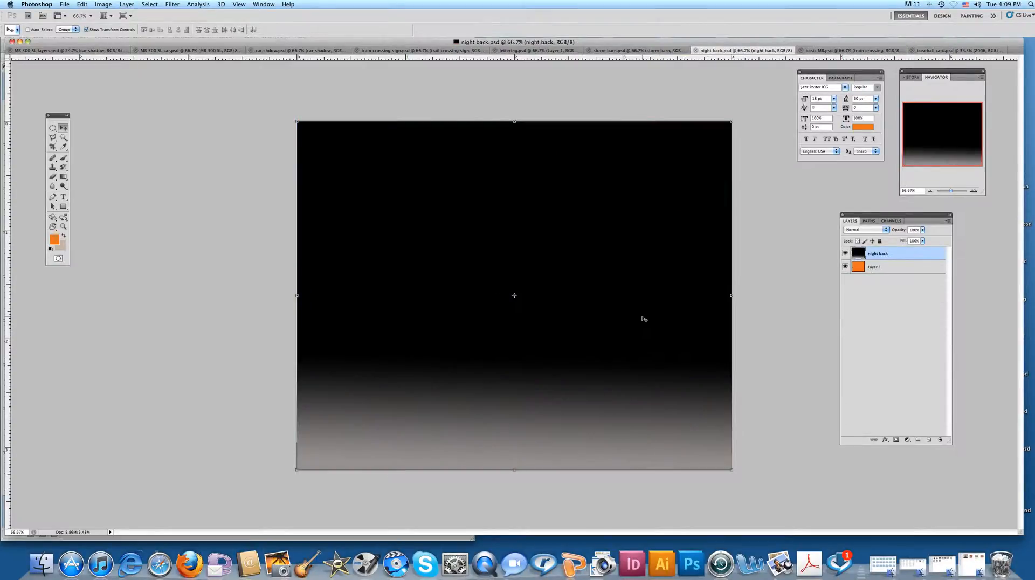
{"action": "key", "text": "super+a"}
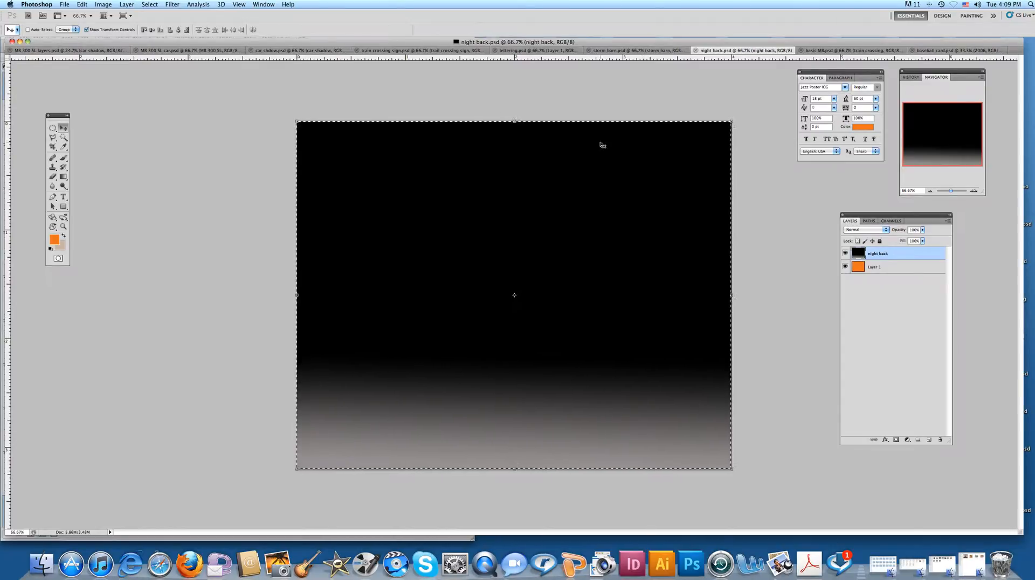
{"action": "left_click", "coordinate": [818, 50]}
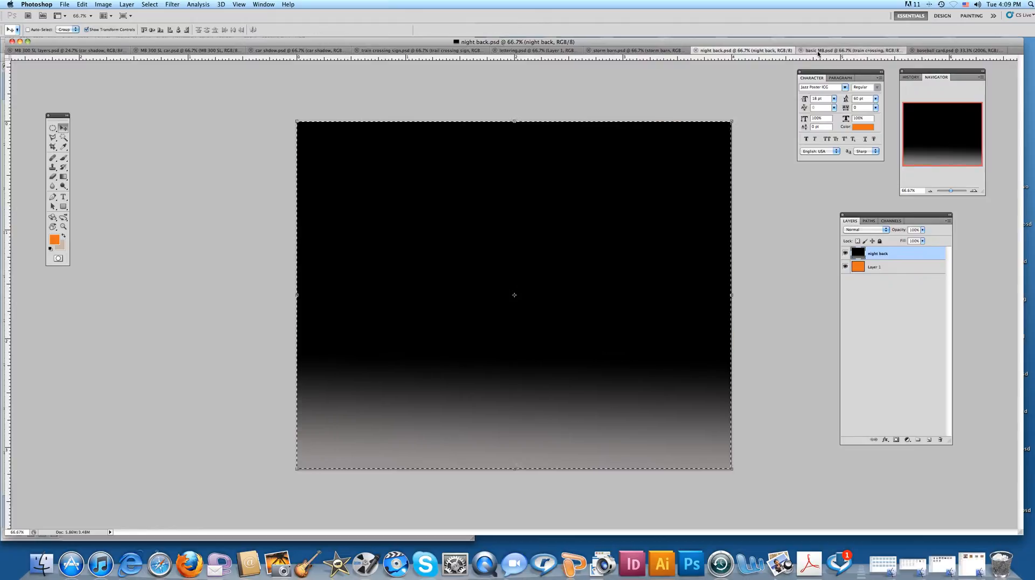
{"action": "left_click", "coordinate": [907, 312]}
{"action": "left_click", "coordinate": [930, 440]}
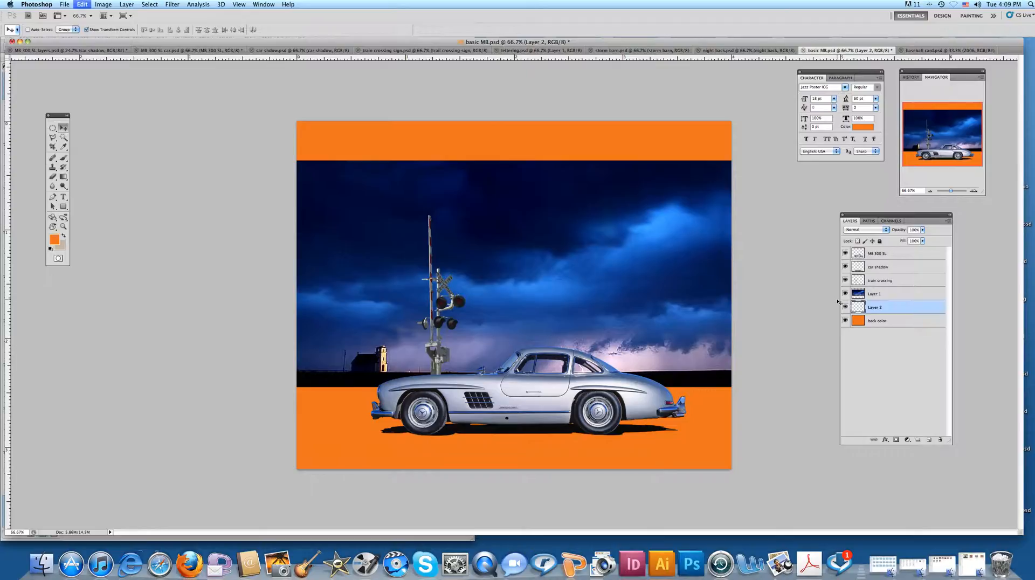
{"action": "key", "text": "super+v"}
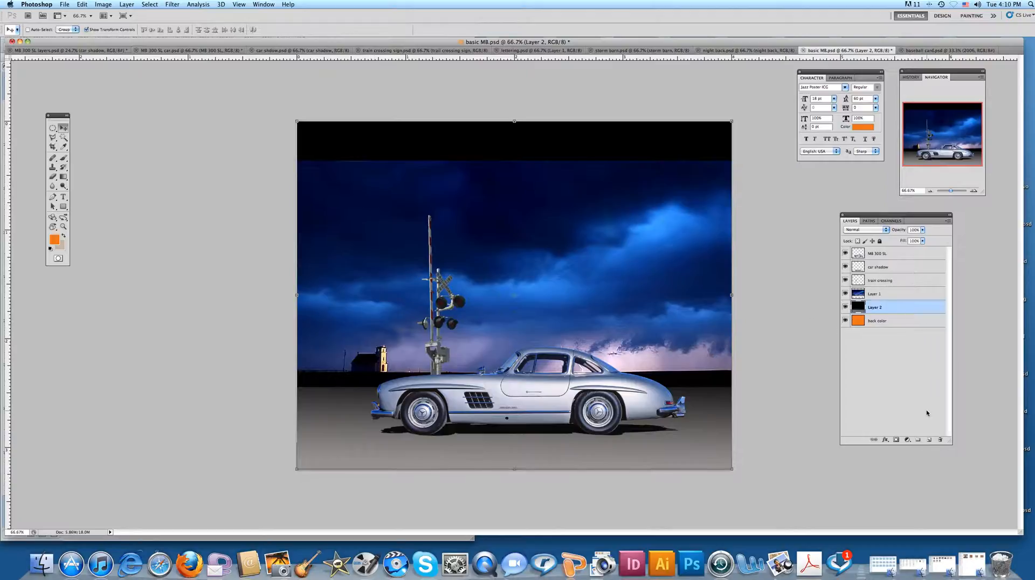
- On a new layer above the night background, fill a full-width rectangular strip along the canvas's upper edge with dark blue sampled from the sky
{"action": "left_click", "coordinate": [929, 439]}
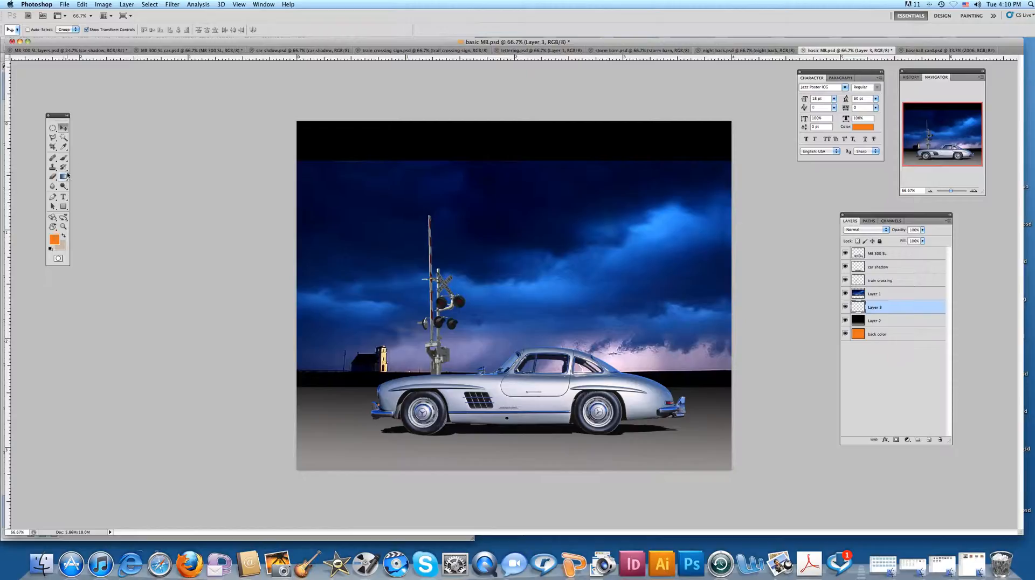
{"action": "left_click", "coordinate": [64, 236]}
{"action": "left_click", "coordinate": [62, 148]}
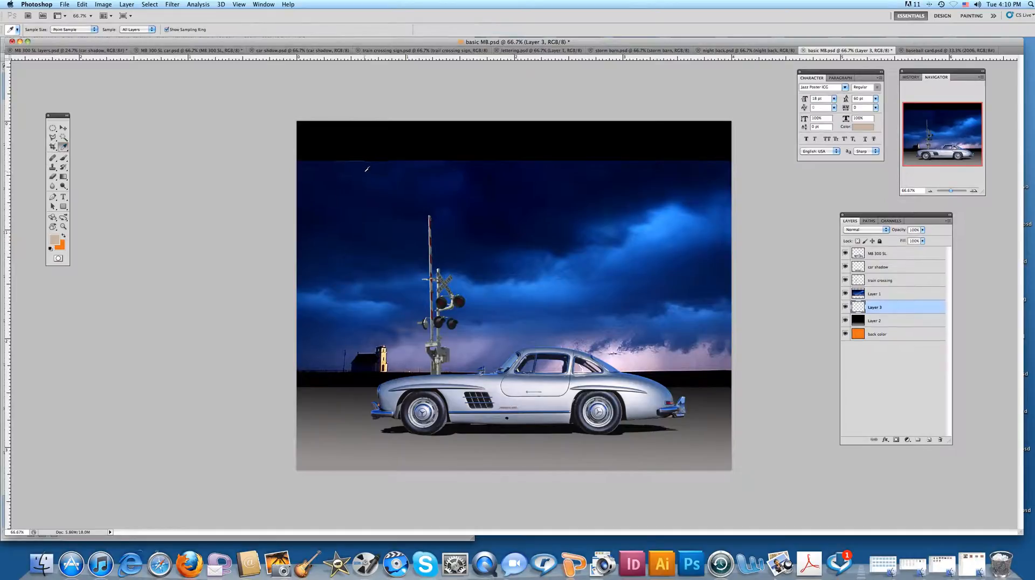
{"action": "left_click", "coordinate": [398, 167]}
{"action": "left_click", "coordinate": [56, 130]}
{"action": "left_click", "coordinate": [56, 131]}
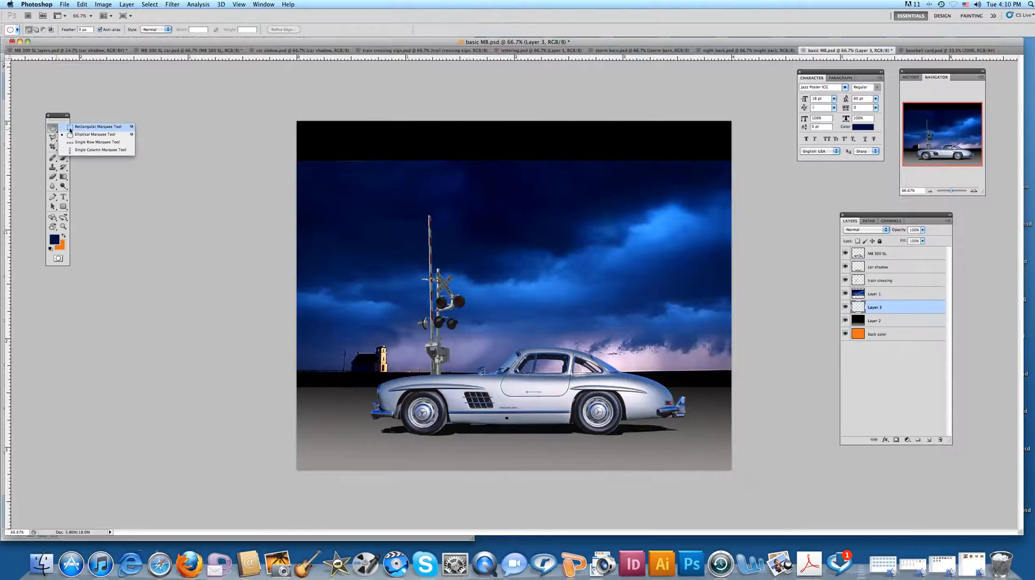
{"action": "left_click", "coordinate": [97, 126]}
{"action": "left_click_drag", "start_coordinate": [297, 119], "coordinate": [744, 190]}
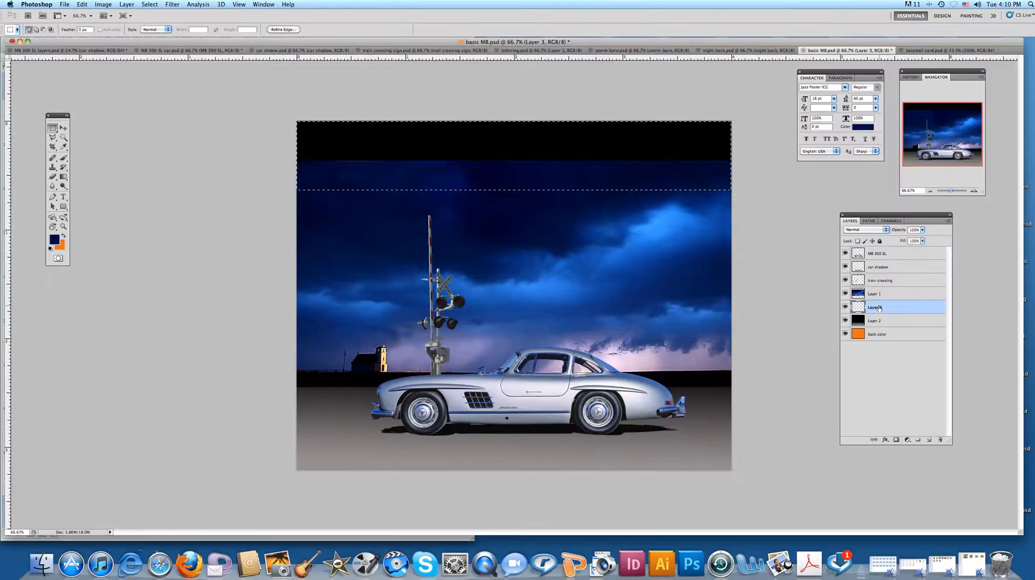
{"action": "key", "text": "alt+BackSpace"}
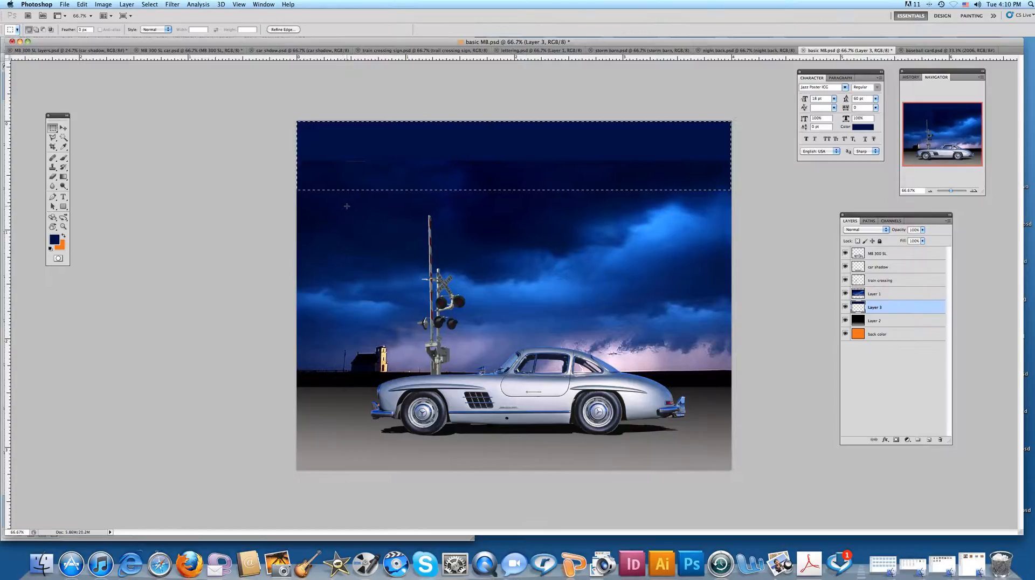
- Sample a second dark blue from the storm sky and blend the selected strip with the Gradient tool
{"action": "left_click", "coordinate": [62, 236]}
{"action": "left_click", "coordinate": [64, 149]}
{"action": "left_click", "coordinate": [563, 174]}
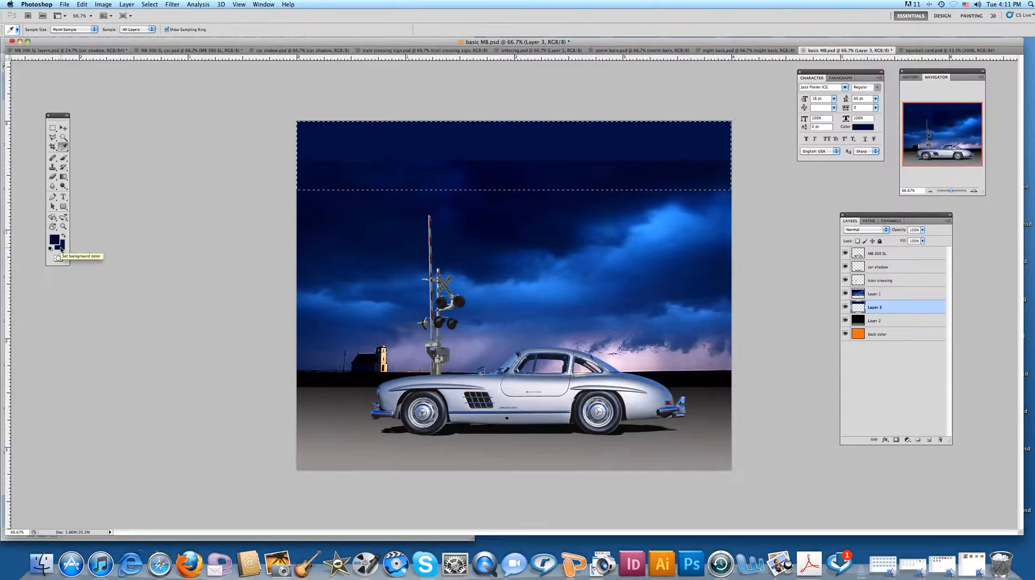
{"action": "left_click", "coordinate": [63, 176]}
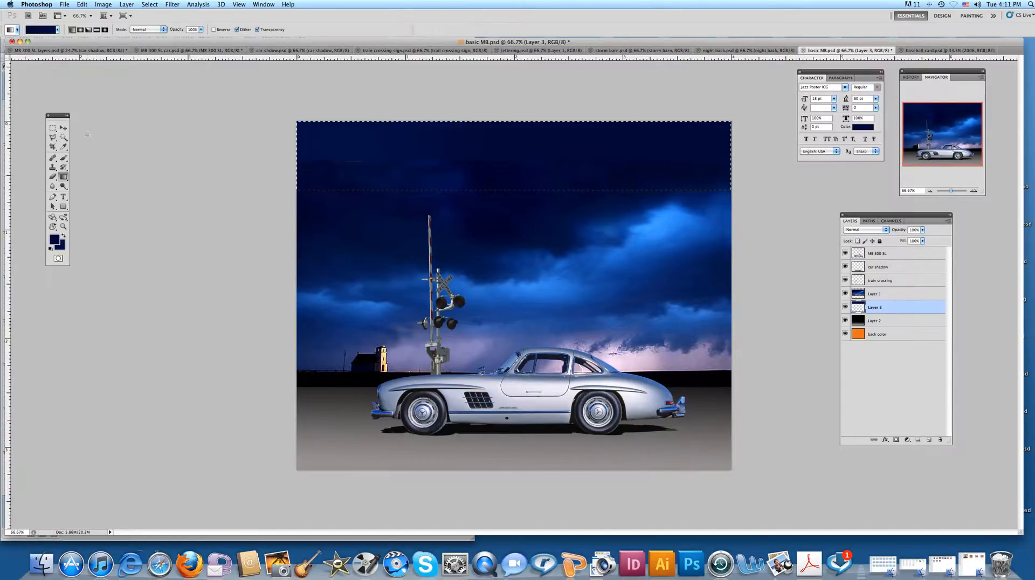
{"action": "left_click", "coordinate": [63, 128]}
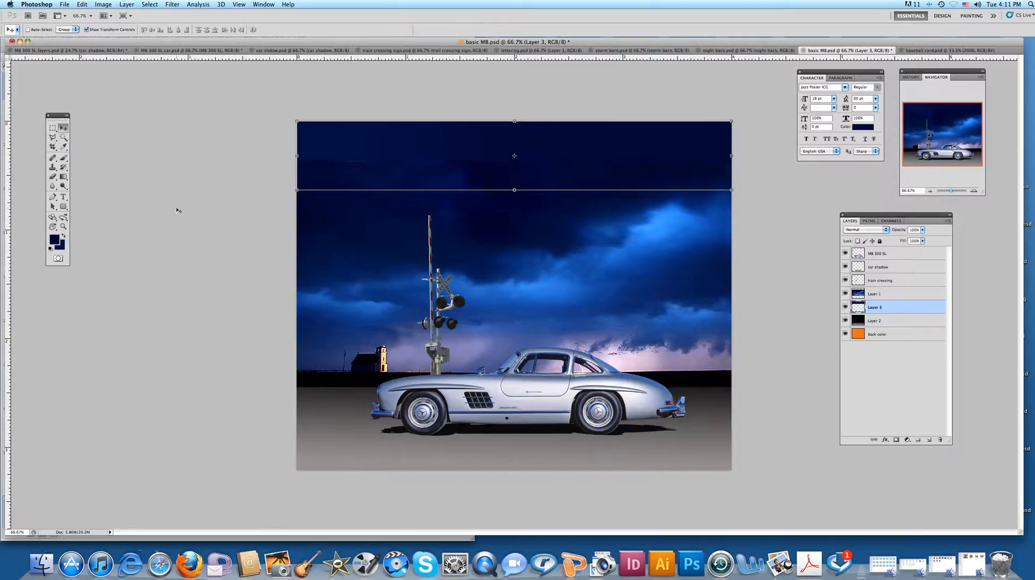
- Erase the hard upper edge of the storm picture's layer with a soft 100 px Eraser brush so it blends into the strip
{"action": "left_click", "coordinate": [878, 294]}
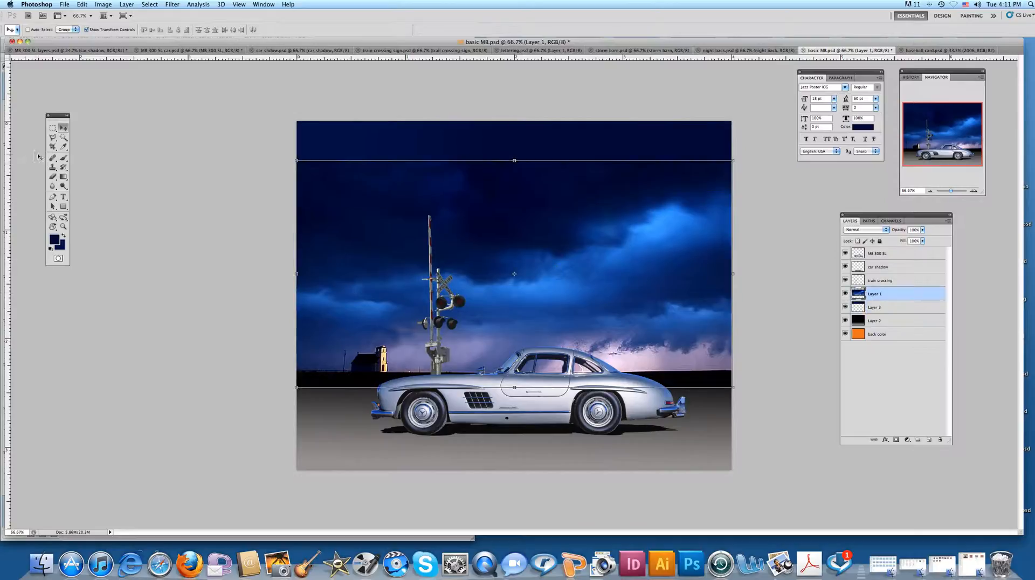
{"action": "left_click", "coordinate": [52, 177]}
{"action": "left_click", "coordinate": [37, 30]}
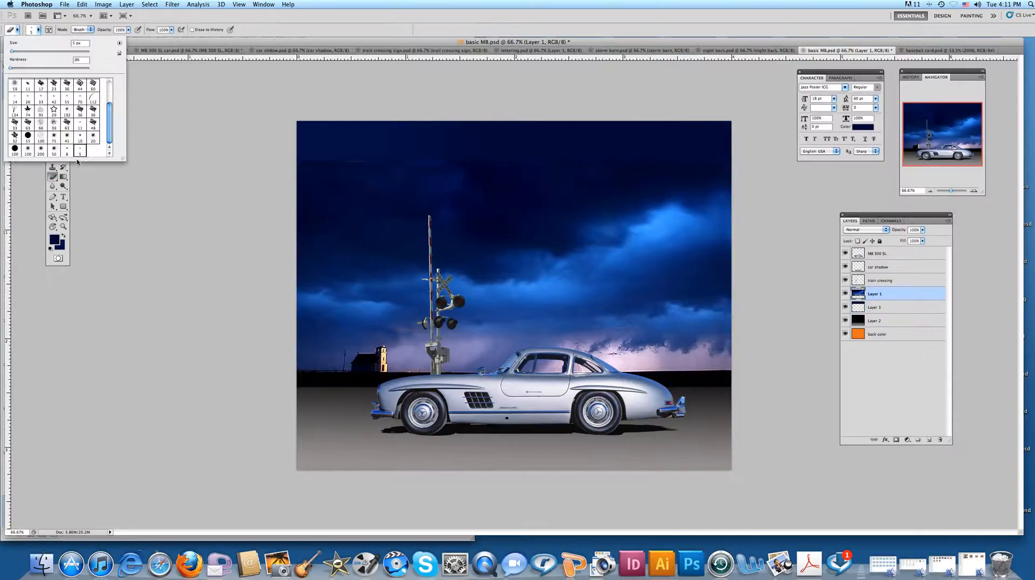
{"action": "left_click", "coordinate": [40, 151]}
{"action": "left_click", "coordinate": [27, 149]}
{"action": "left_click_drag", "start_coordinate": [422, 164], "coordinate": [332, 170]}
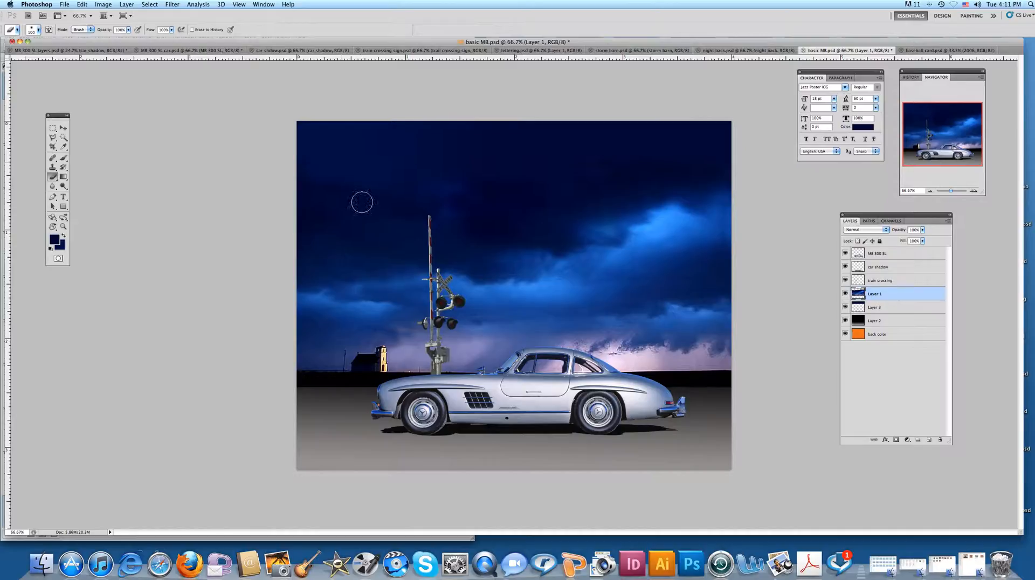
{"action": "left_click", "coordinate": [63, 127]}
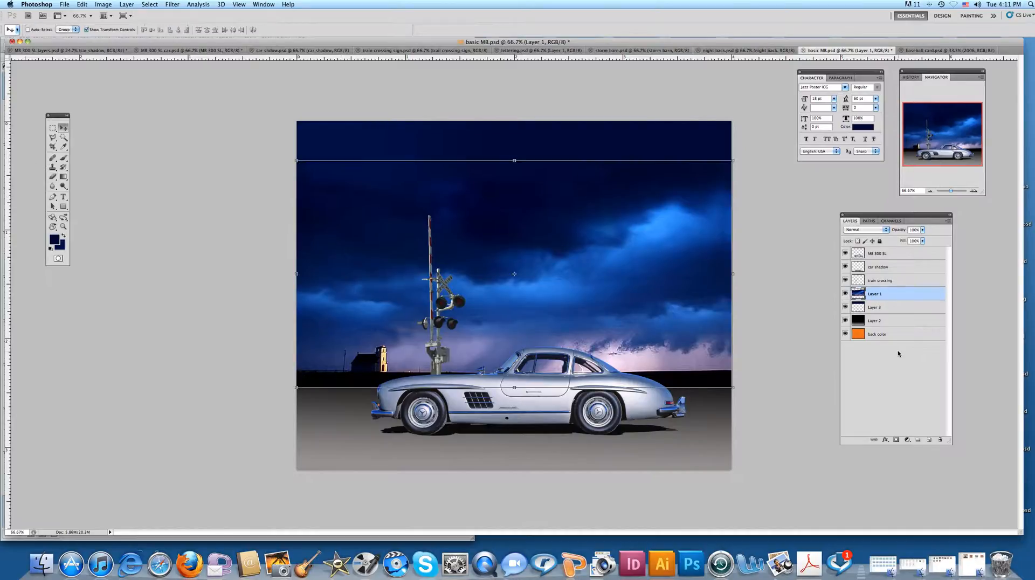
- Rename the storm picture's layer dark blue sky and the blue strip's layer high blue
{"action": "double_click", "coordinate": [875, 294]}
{"action": "type", "text": "dark blue sky"}
{"action": "left_click", "coordinate": [887, 309]}
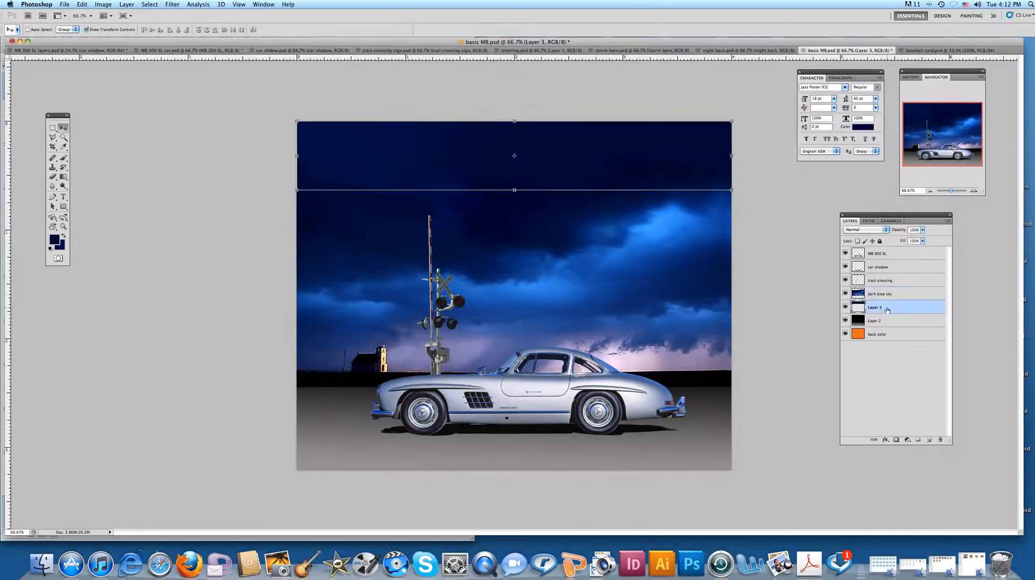
{"action": "double_click", "coordinate": [874, 307]}
{"action": "type", "text": "high blue"}
{"action": "left_click", "coordinate": [902, 310]}
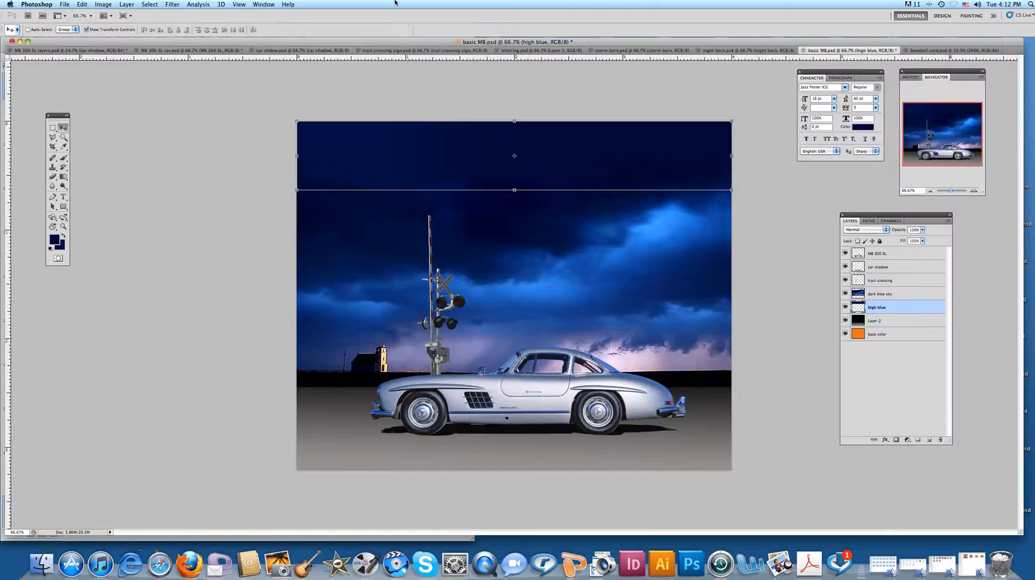
- In lettering.psd, select one orange letter on the lettering layer with the Magic Wand, extend to all Similar letters and copy them
{"action": "left_click", "coordinate": [509, 52]}
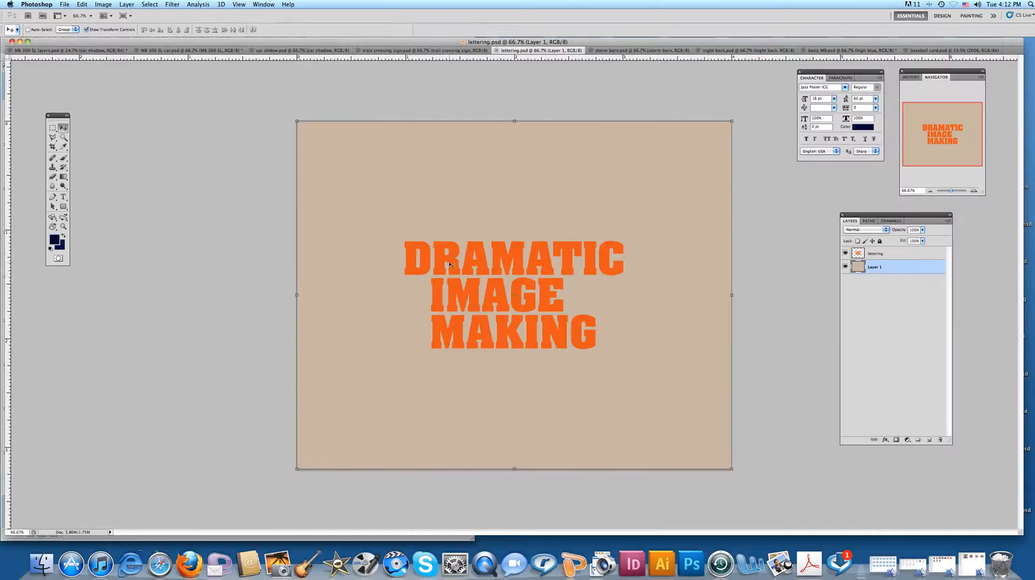
{"action": "left_click", "coordinate": [63, 138]}
{"action": "left_click", "coordinate": [426, 261]}
{"action": "left_click", "coordinate": [917, 253]}
{"action": "left_click", "coordinate": [426, 262]}
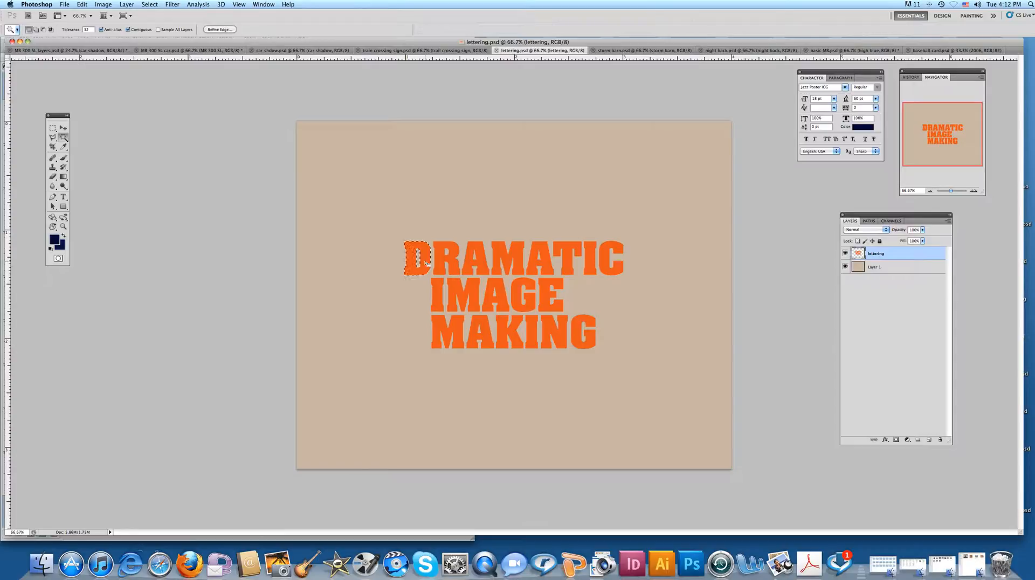
{"action": "left_click", "coordinate": [150, 4]}
{"action": "left_click", "coordinate": [175, 133]}
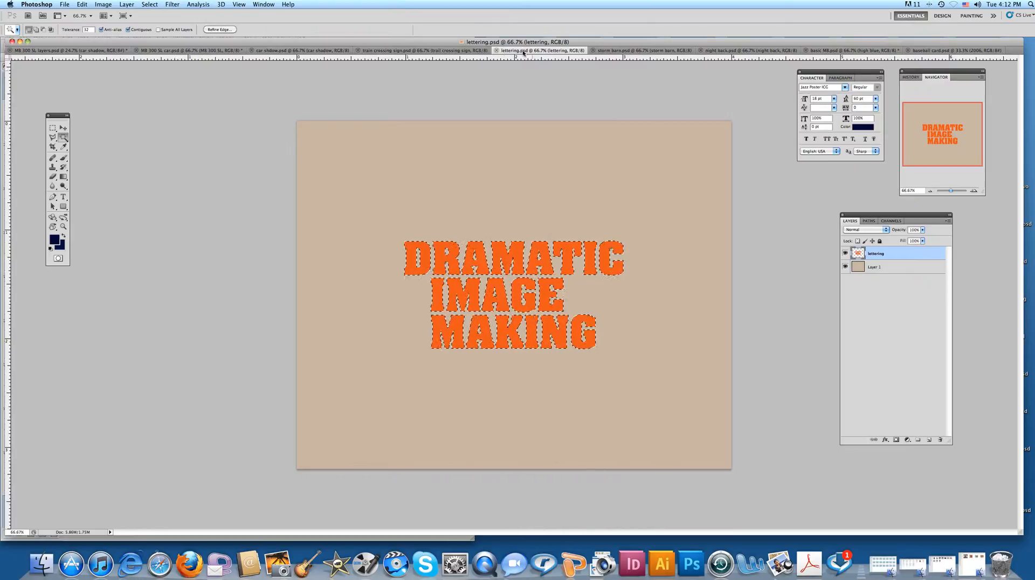
- Paste the lettering onto a new layer above MB 300 SL in basic MB.psd and move it beside the crossing sign, above the car
{"action": "left_click", "coordinate": [824, 51]}
{"action": "left_click", "coordinate": [898, 254]}
{"action": "left_click", "coordinate": [928, 440]}
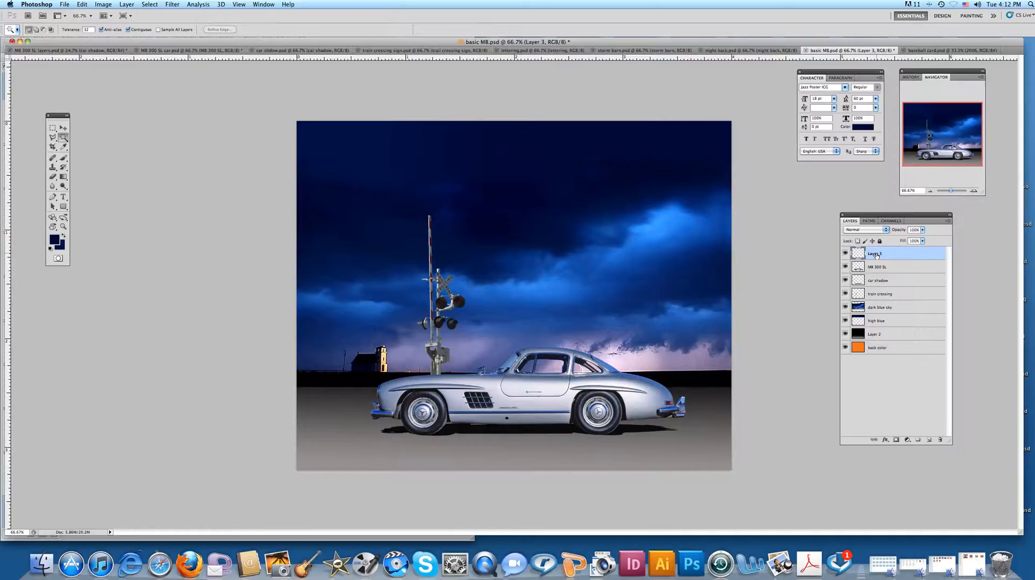
{"action": "key", "text": "super+v"}
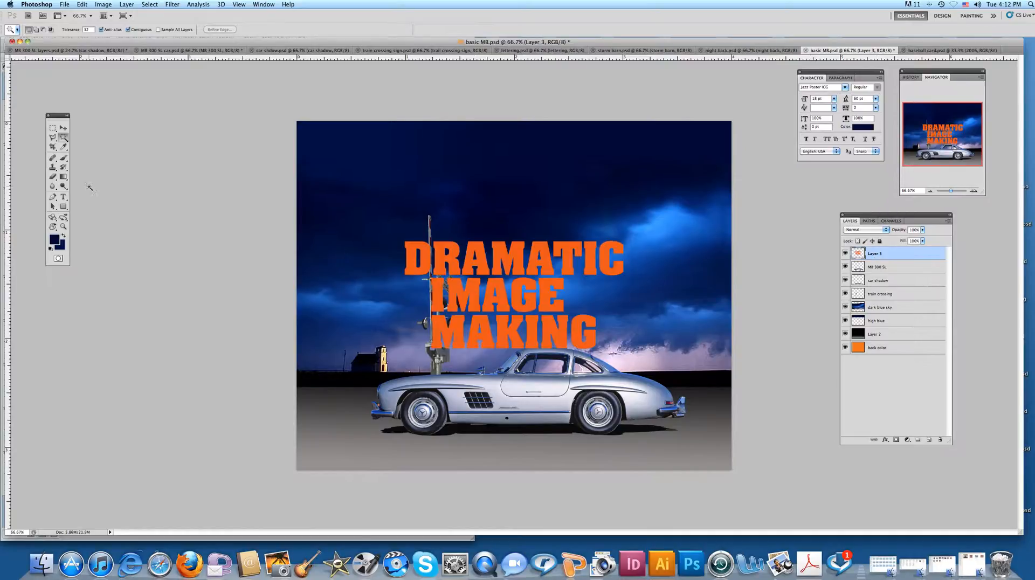
{"action": "left_click", "coordinate": [63, 128]}
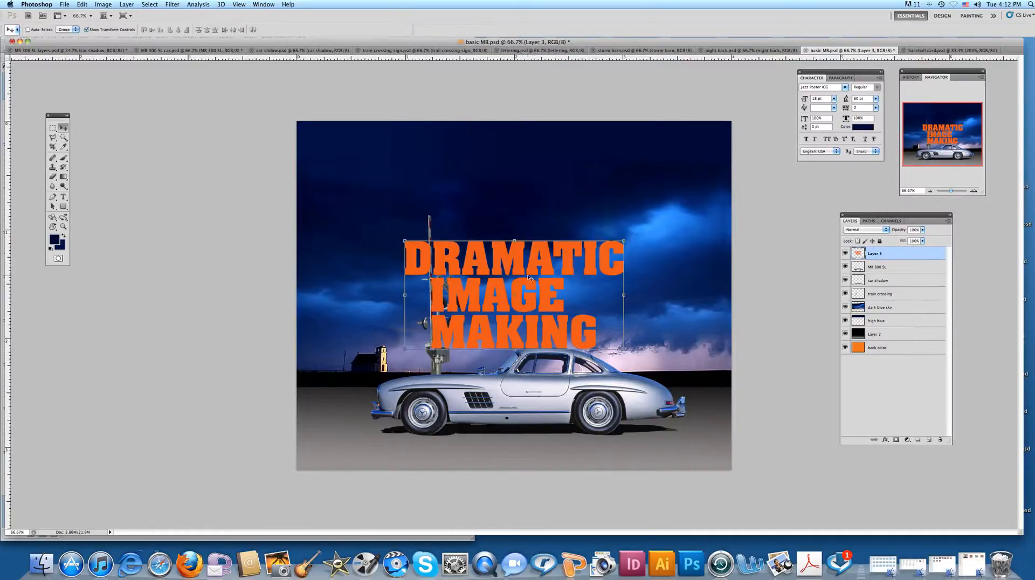
{"action": "left_click_drag", "start_coordinate": [528, 278], "coordinate": [556, 257]}
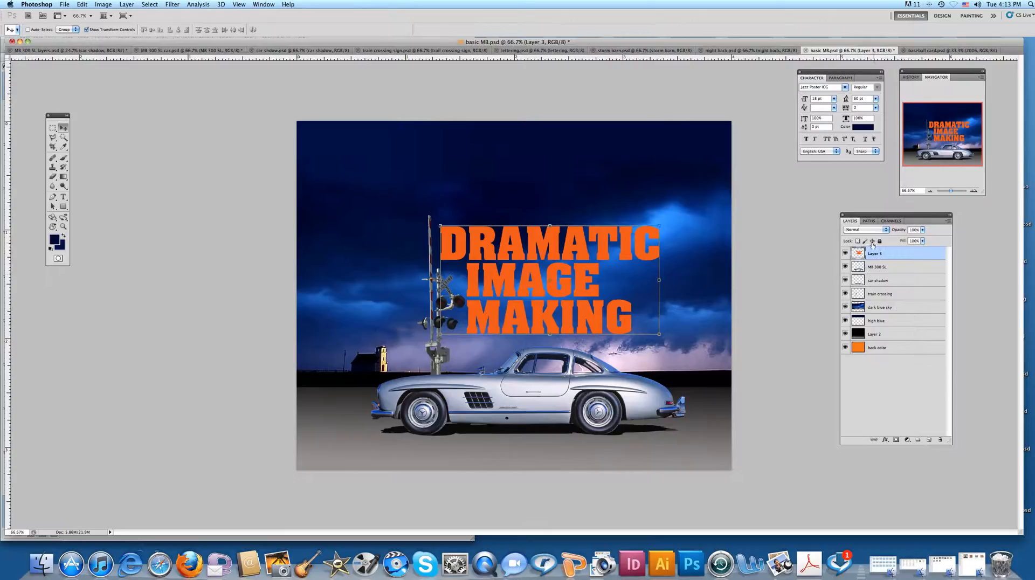
- Save the layered composite as basic MB.psd in Photoshop format on the Desktop, replacing the existing file
{"action": "left_click", "coordinate": [68, 6]}
{"action": "left_click", "coordinate": [67, 4]}
{"action": "left_click", "coordinate": [66, 6]}
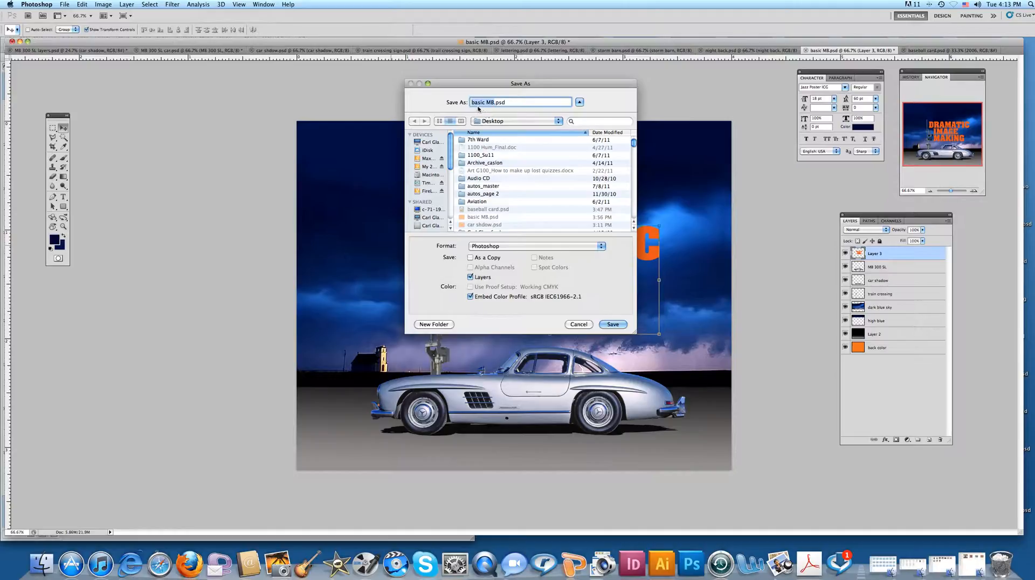
{"action": "left_click", "coordinate": [612, 325]}
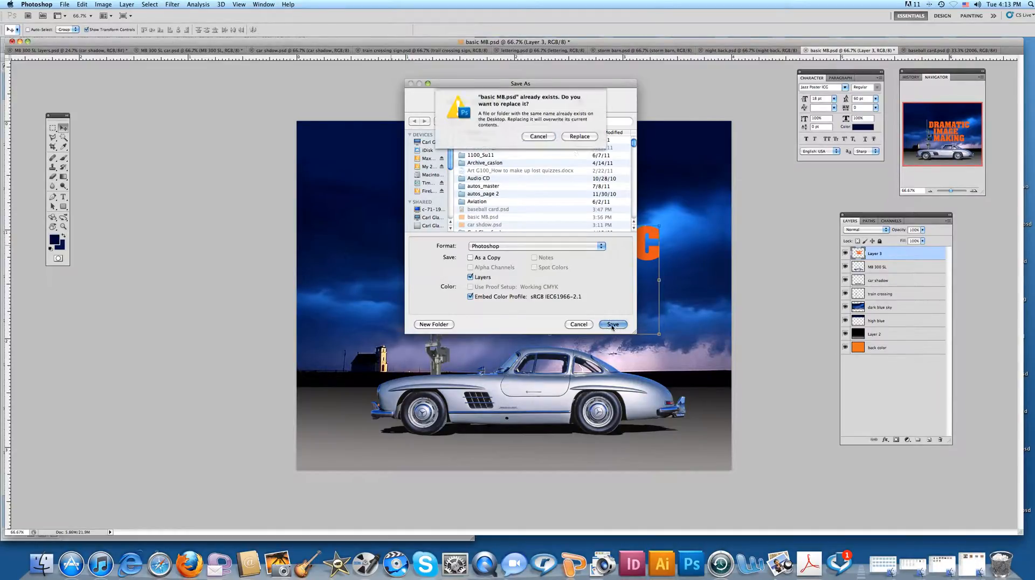
{"action": "left_click", "coordinate": [574, 137]}
{"action": "left_click", "coordinate": [492, 205]}
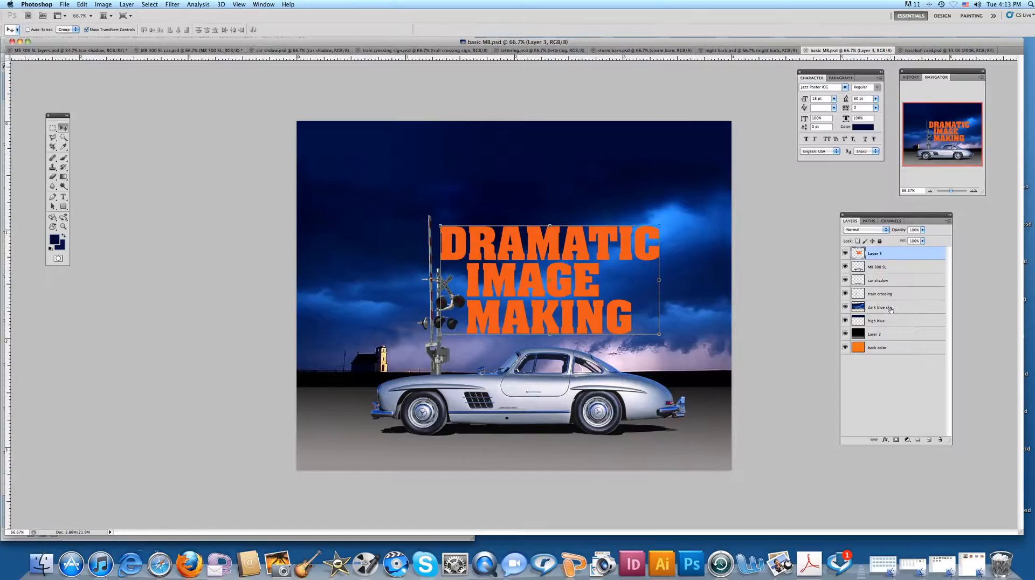
{"action": "left_click", "coordinate": [949, 223]}
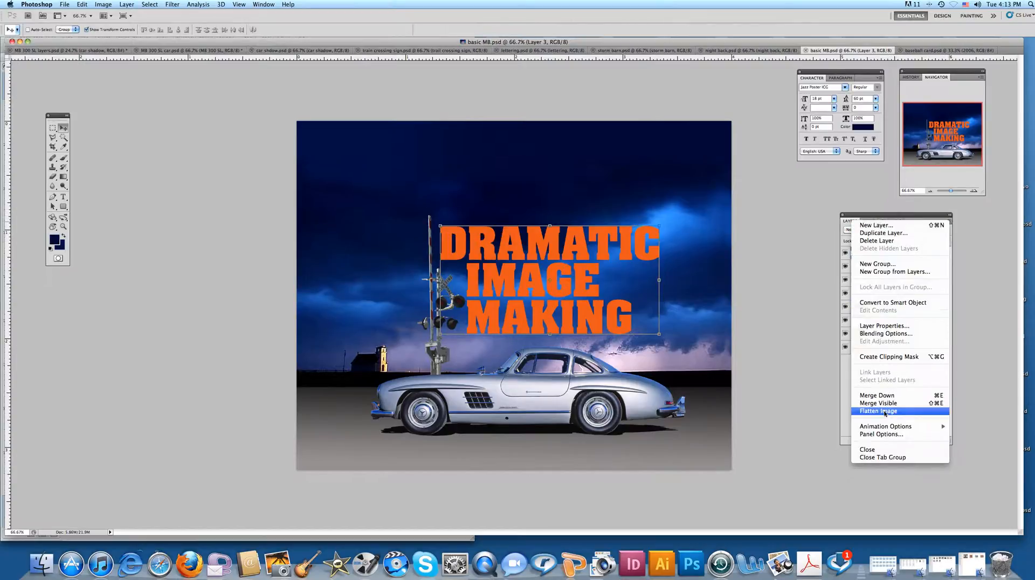
{"action": "left_click", "coordinate": [772, 322]}
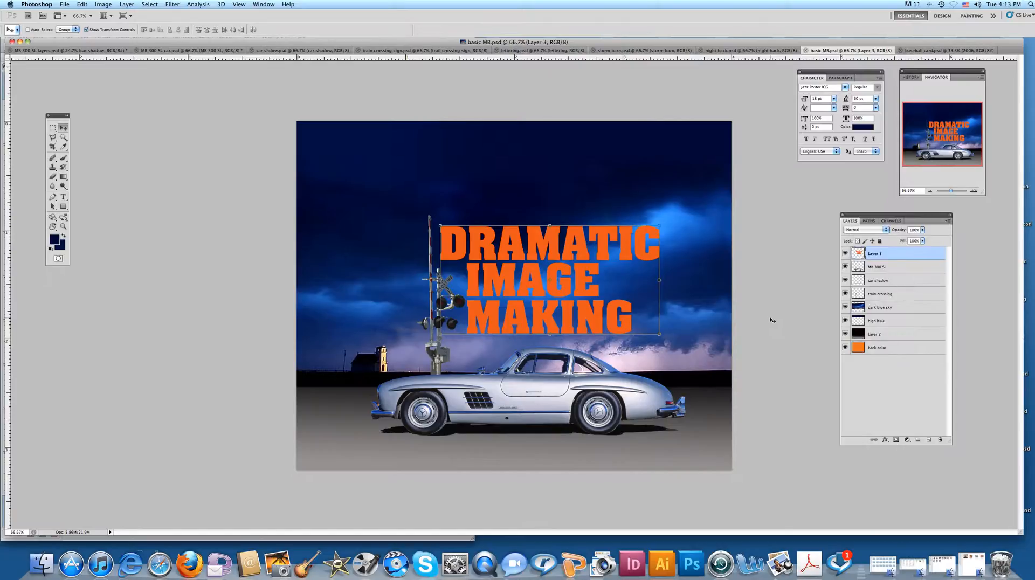